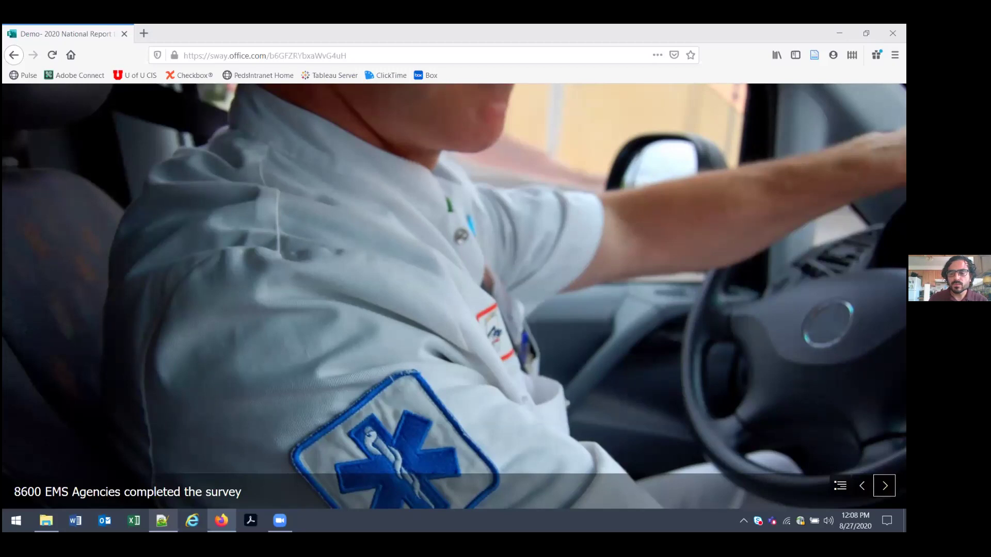
Advance the playing Sway to the embedded 2020 National EMS for Children Survey Results report and look through to its last page.
key("Right")
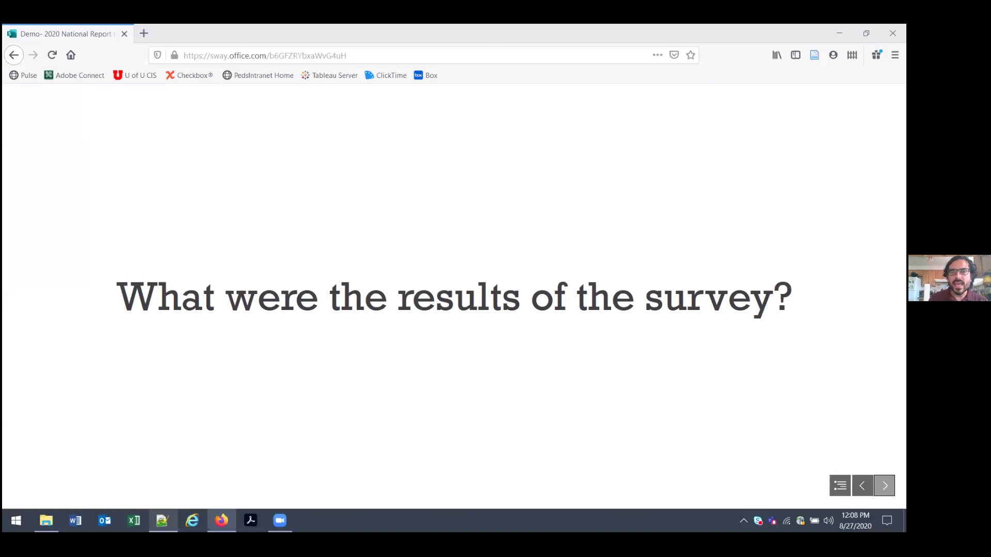
key("Right")
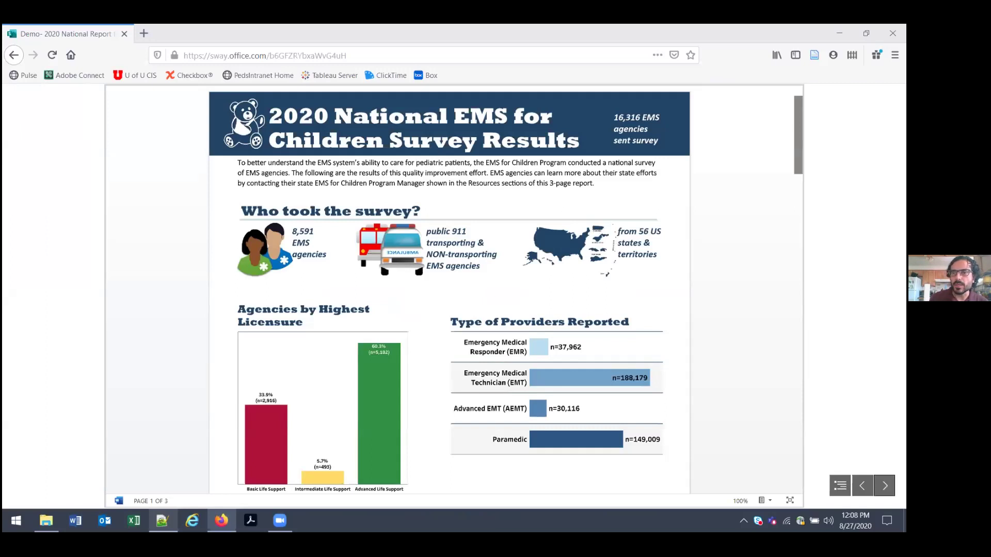
left_click_drag(797, 127, 782, 467)
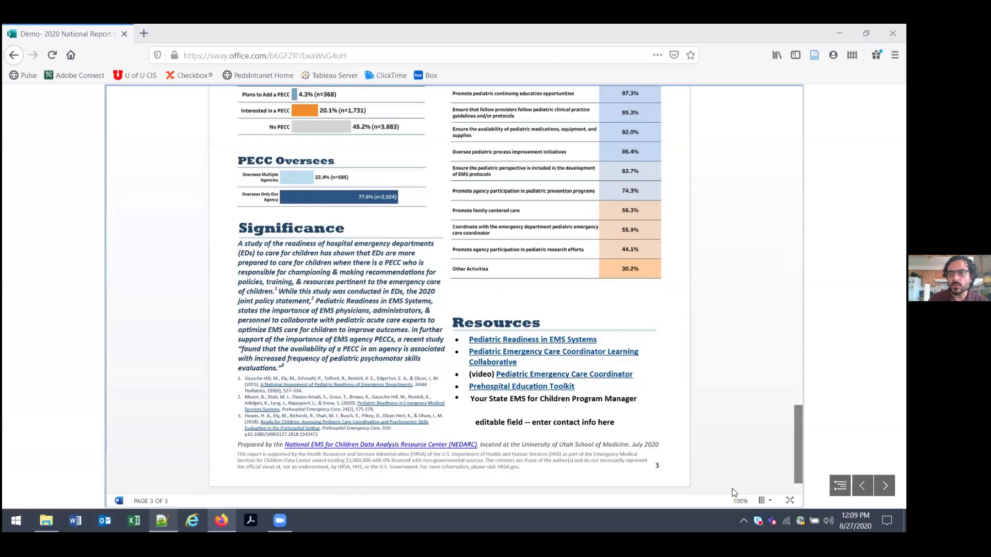
Download a copy of the embedded PDF report and save the file to the computer.
left_click(761, 501)
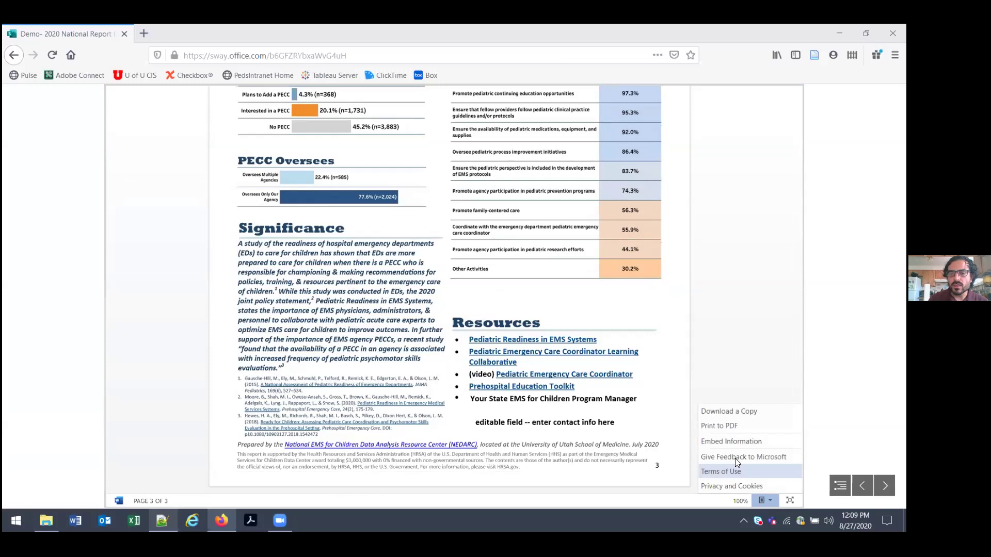
left_click(738, 412)
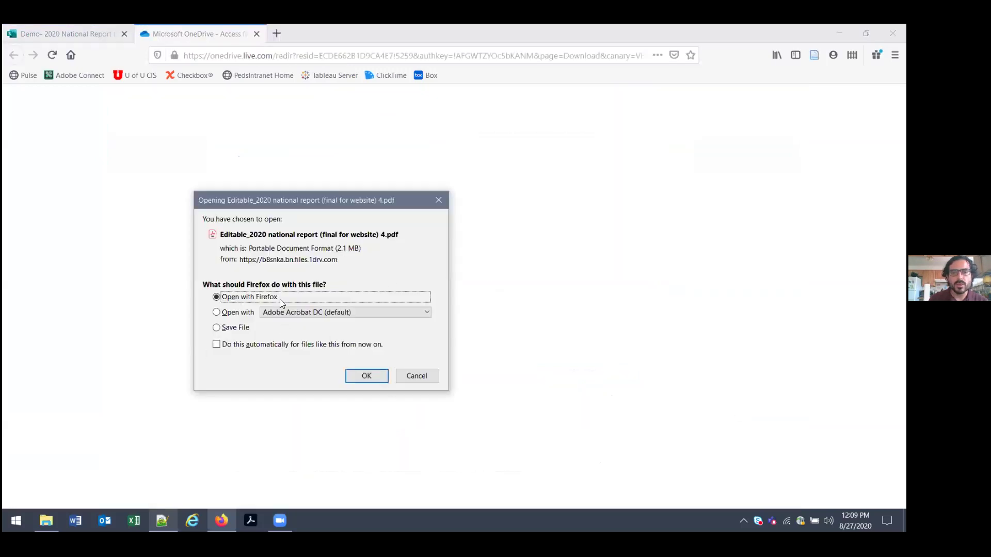
left_click(216, 327)
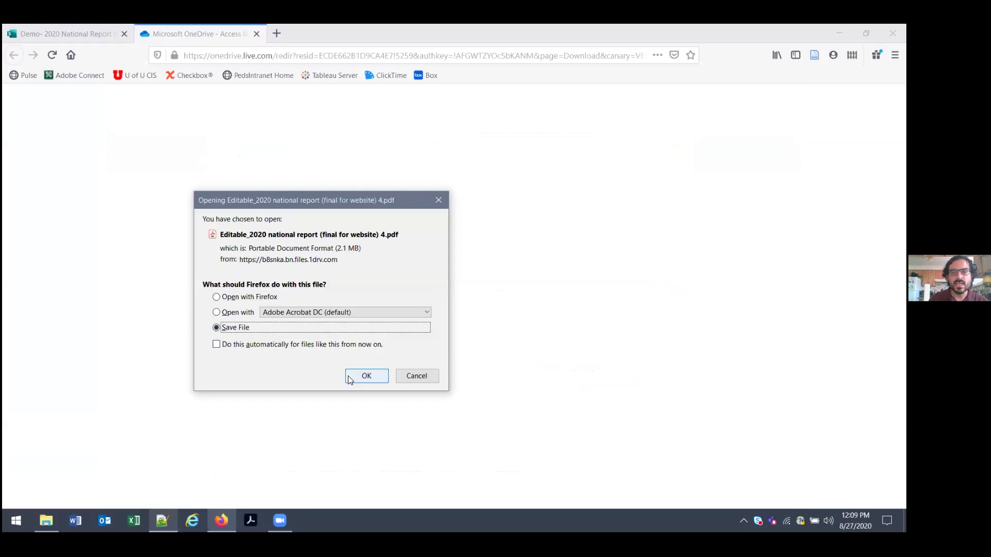
left_click(354, 377)
Return to the demo Sway's storyline and review the title card and the cards in the "Who we did we survey?" section.
left_click(94, 30)
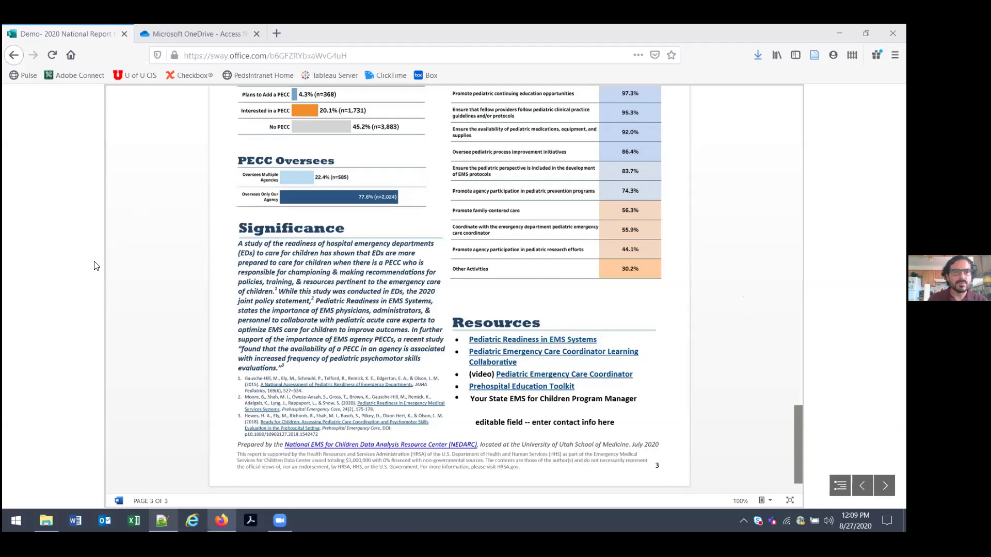
key("alt+Left")
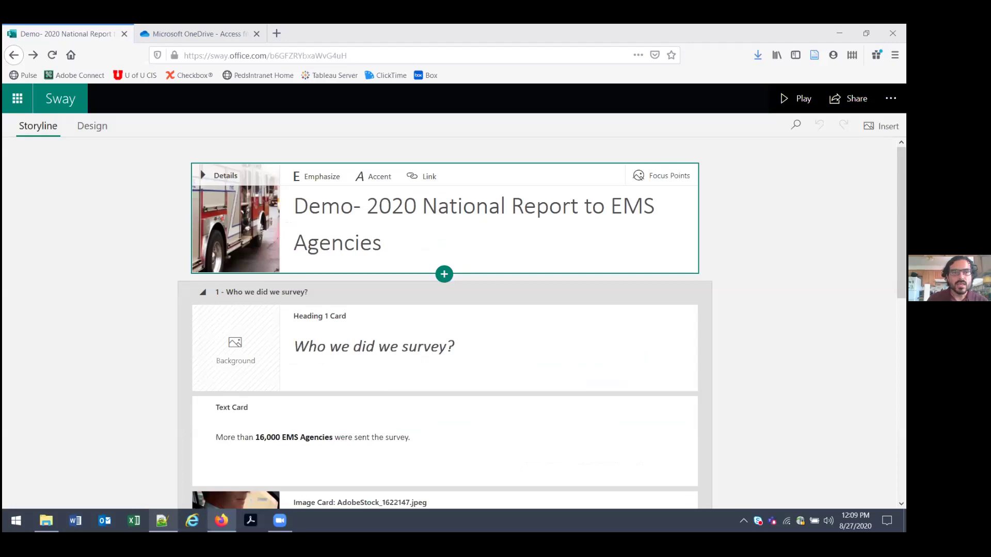
scroll(445, 323, "down", 6)
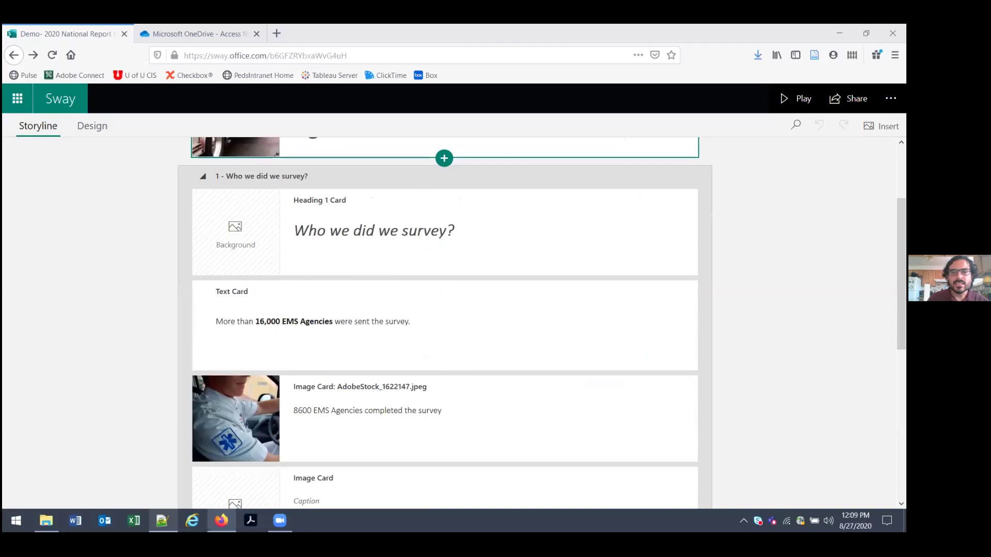
scroll(444, 323, "down", 3)
scroll(444, 323, "up", 9)
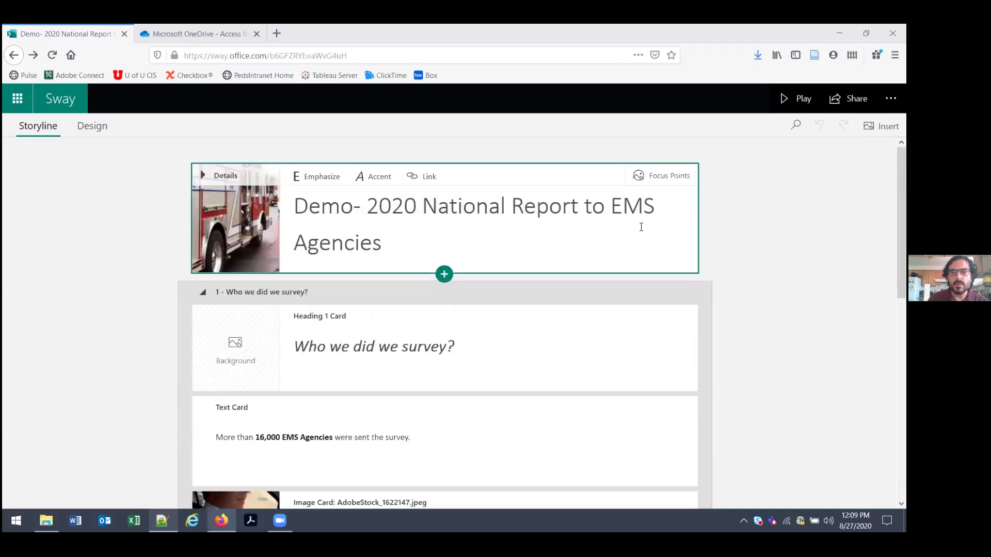
scroll(639, 224, "down", 2)
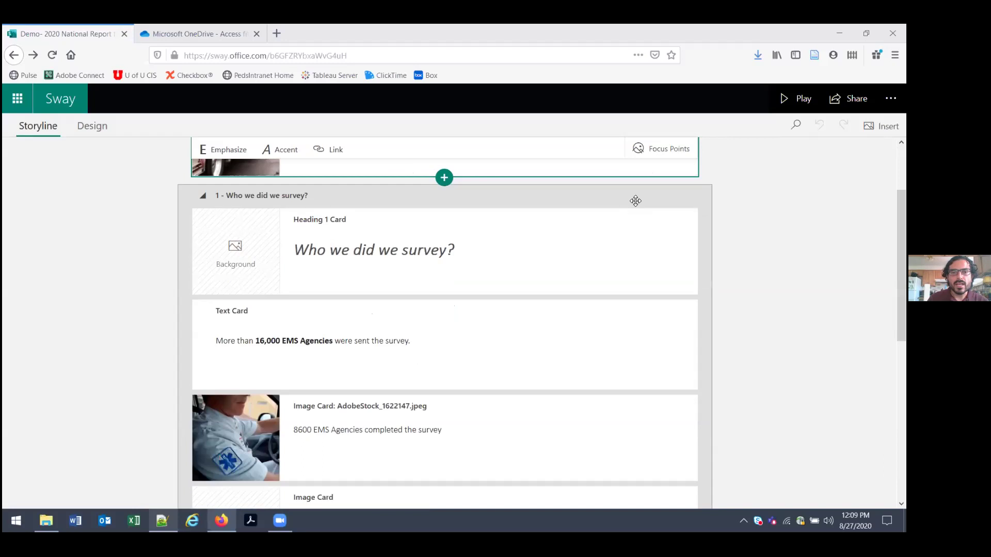
left_click(635, 201)
left_click(556, 252)
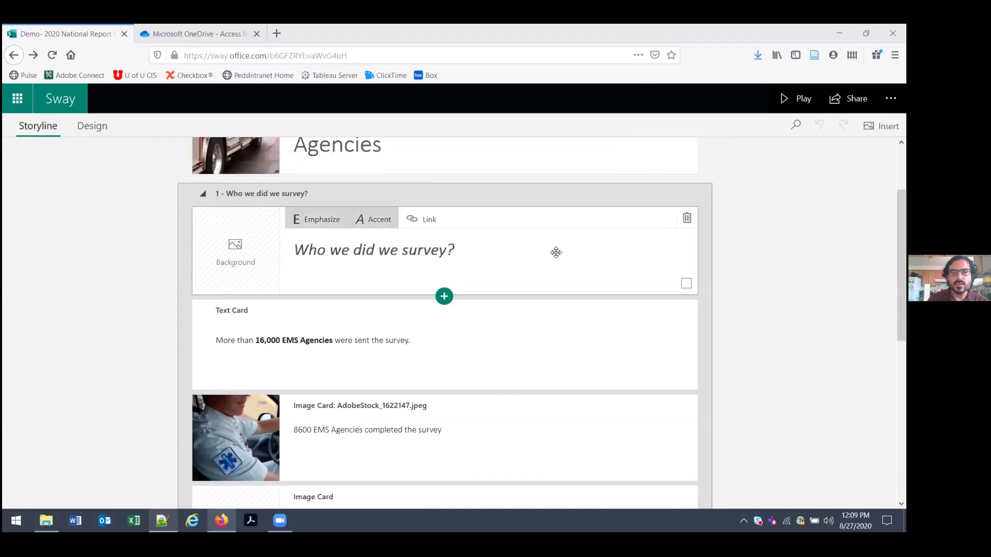
scroll(555, 252, "down", 2)
left_click(555, 253)
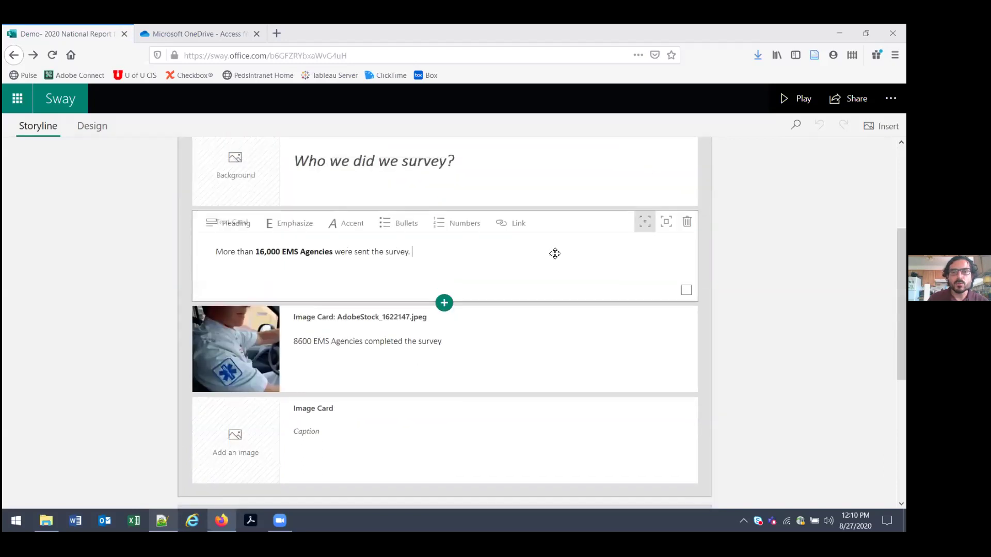
left_click(541, 333)
Delete the empty image card at the end of the "Who we did we survey?" section.
scroll(540, 333, "down", 4)
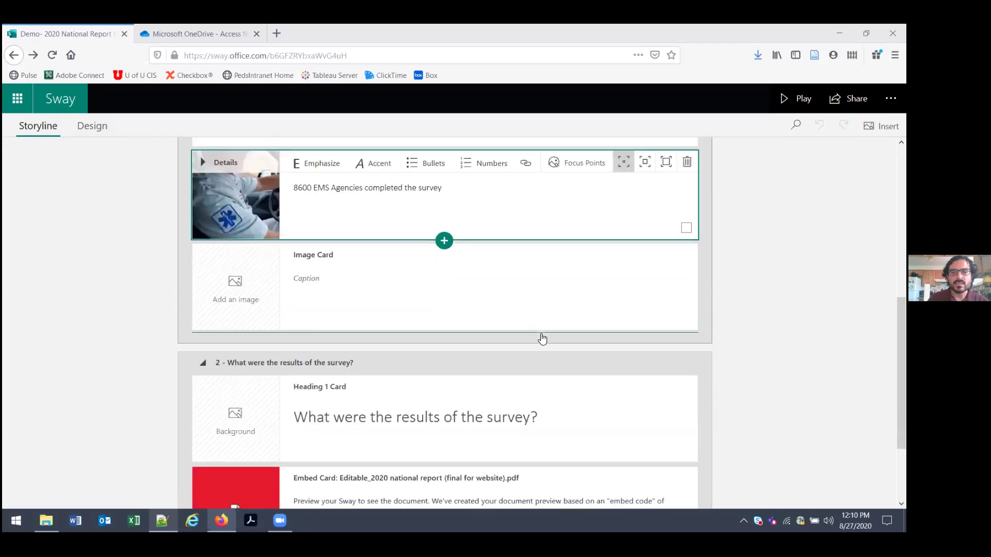
left_click(609, 292)
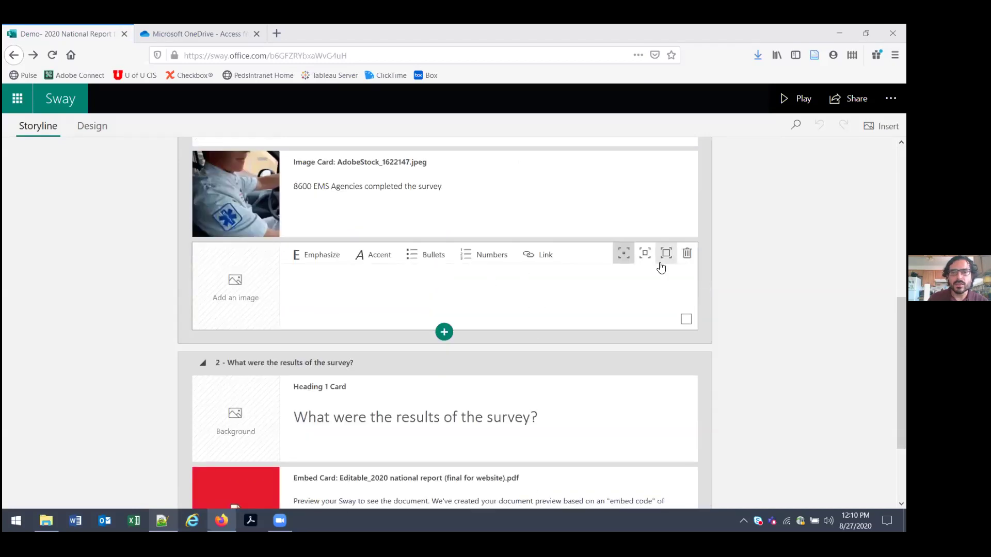
left_click(686, 255)
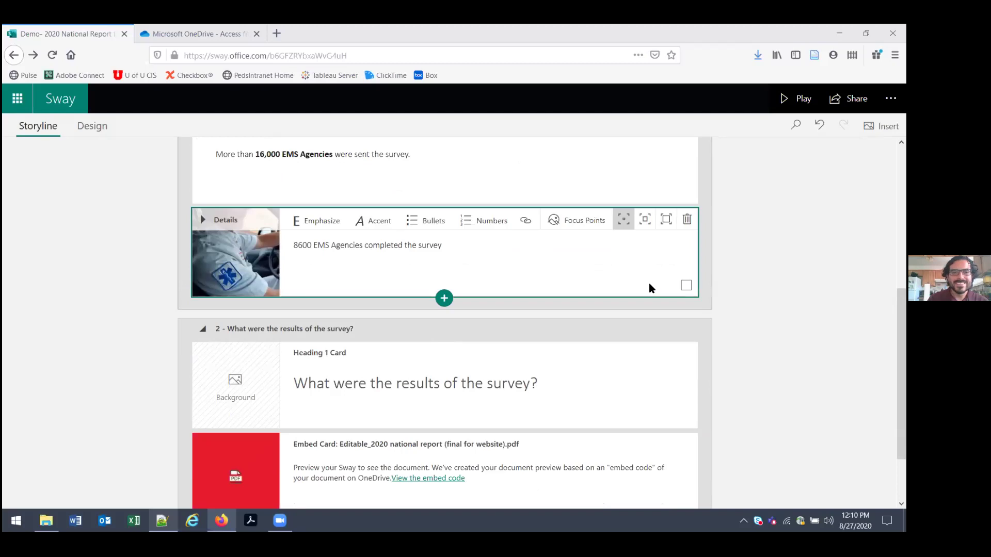
Review the heading and embedded PDF cards in the "What were the results of the survey?" section.
scroll(648, 285, "down", 2)
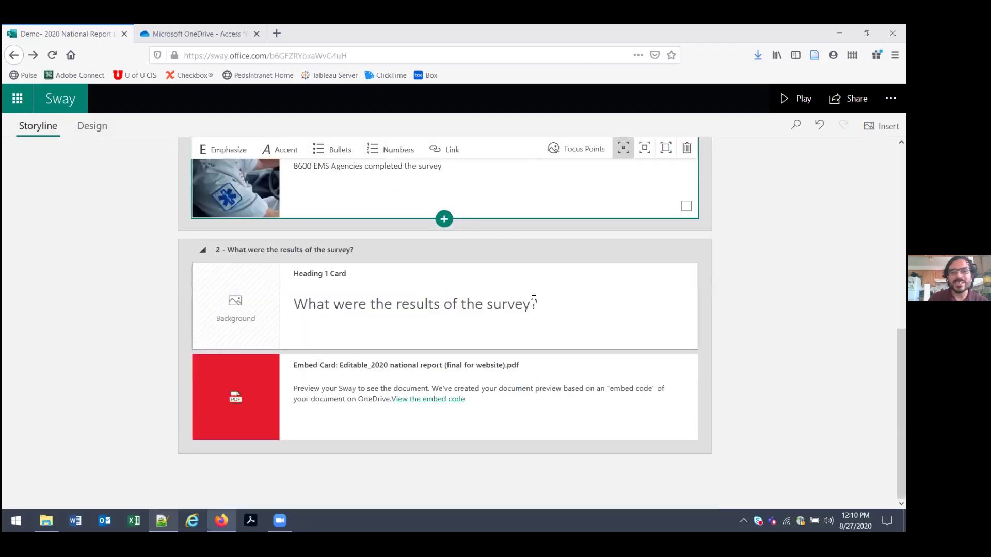
left_click(503, 289)
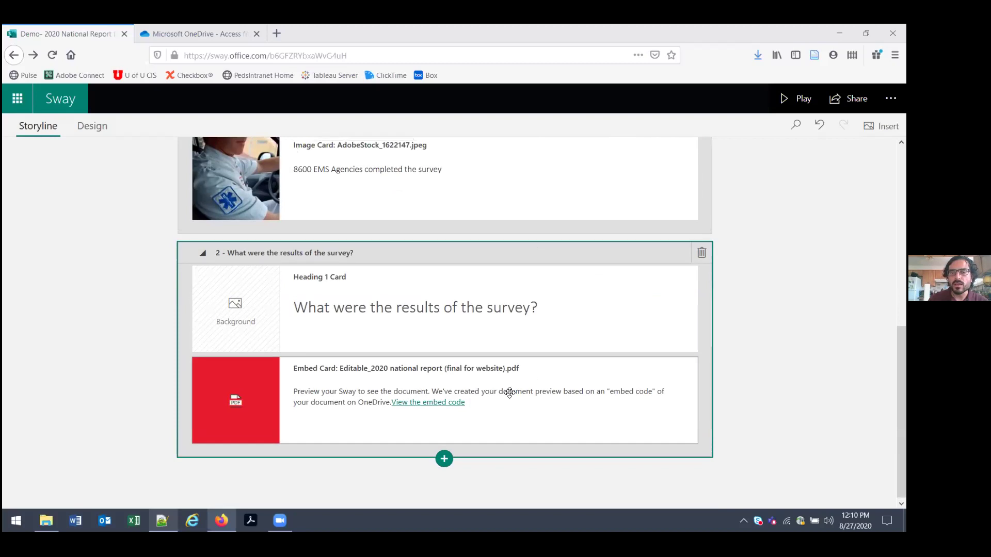
scroll(509, 393, "up", 2)
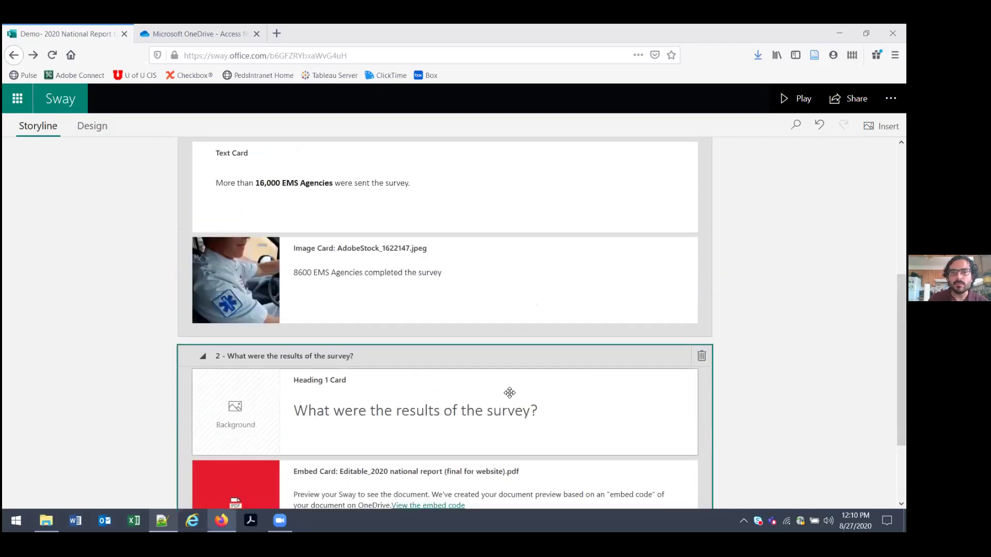
scroll(509, 393, "up", 5)
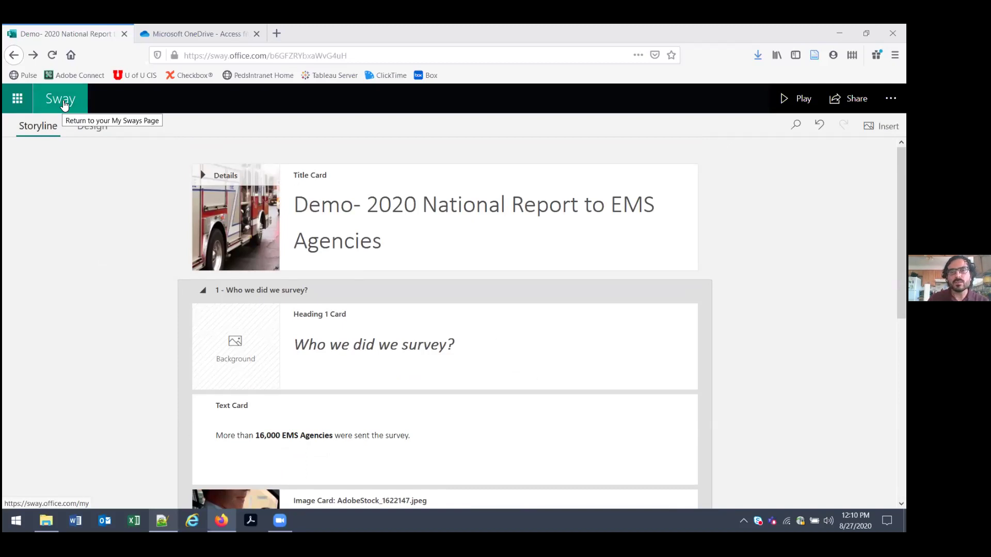
Create a new blank Sway from the My Sways page and close the leftover OneDrive page.
left_click(65, 103)
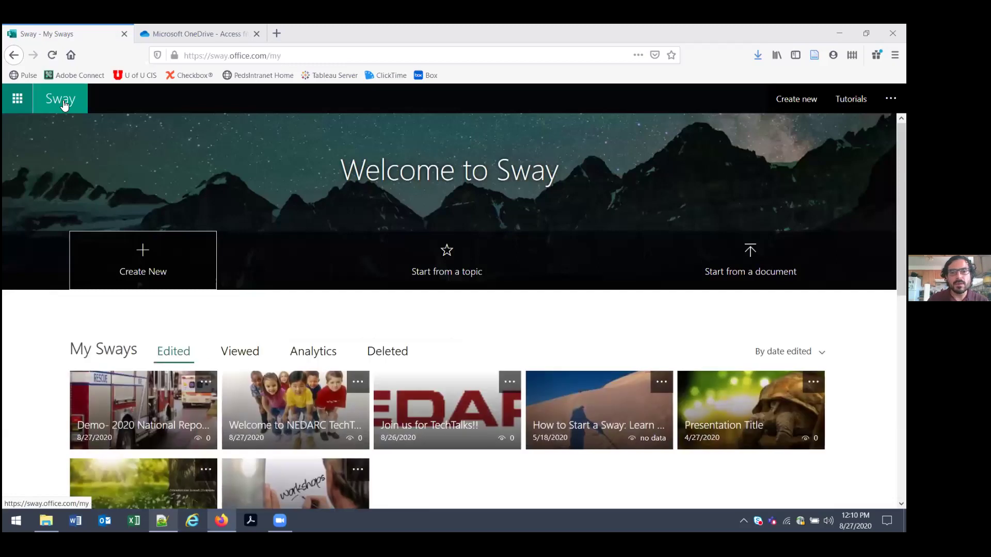
scroll(344, 246, "down", 2)
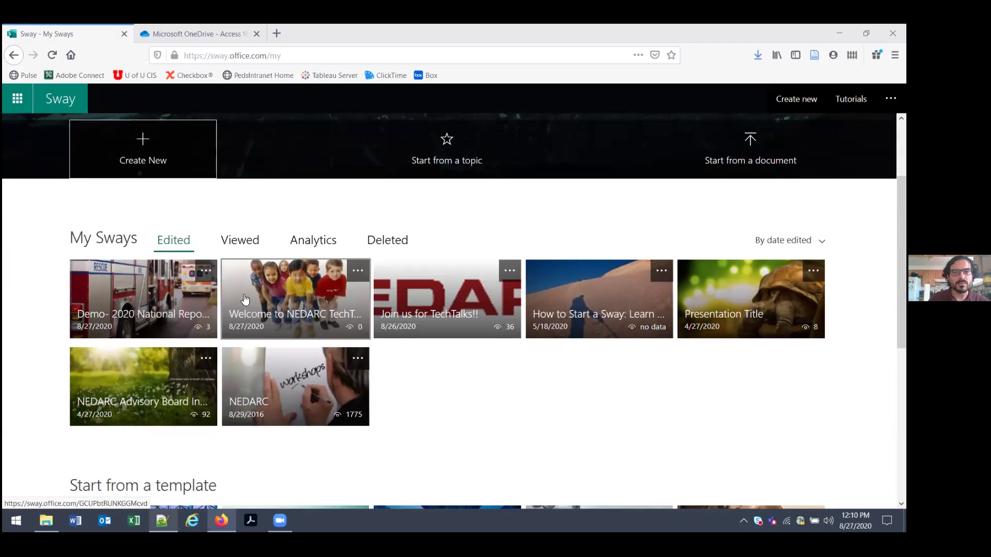
scroll(216, 336, "up", 2)
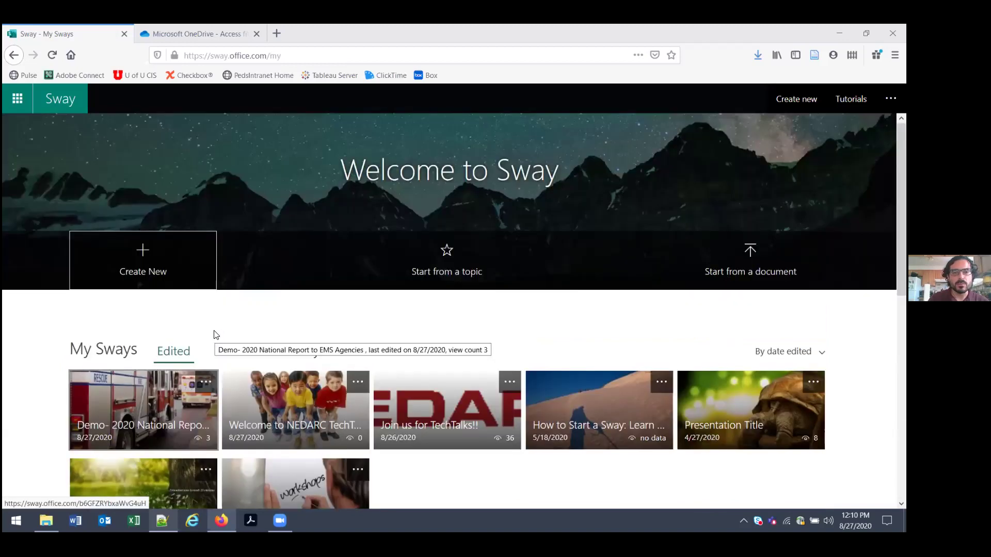
left_click(154, 272)
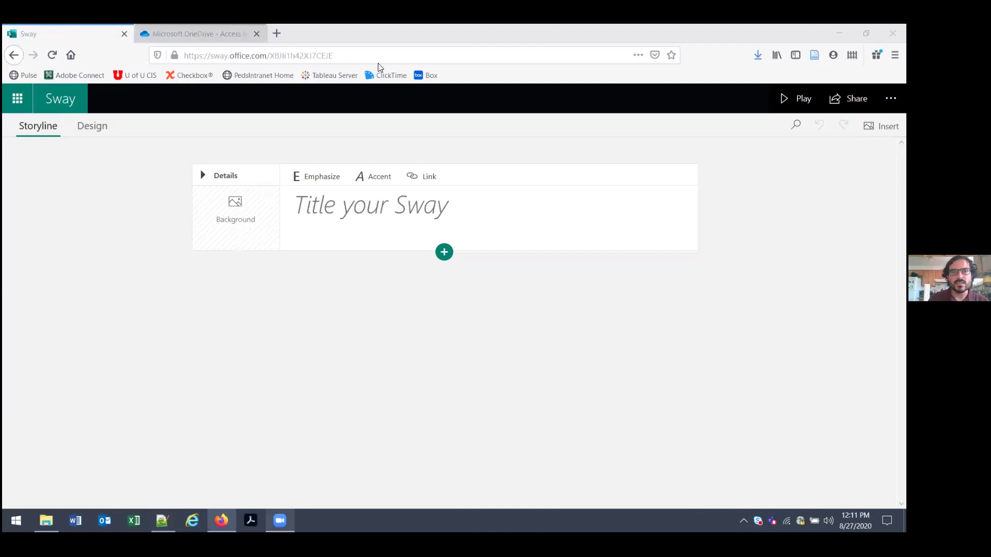
left_click(257, 34)
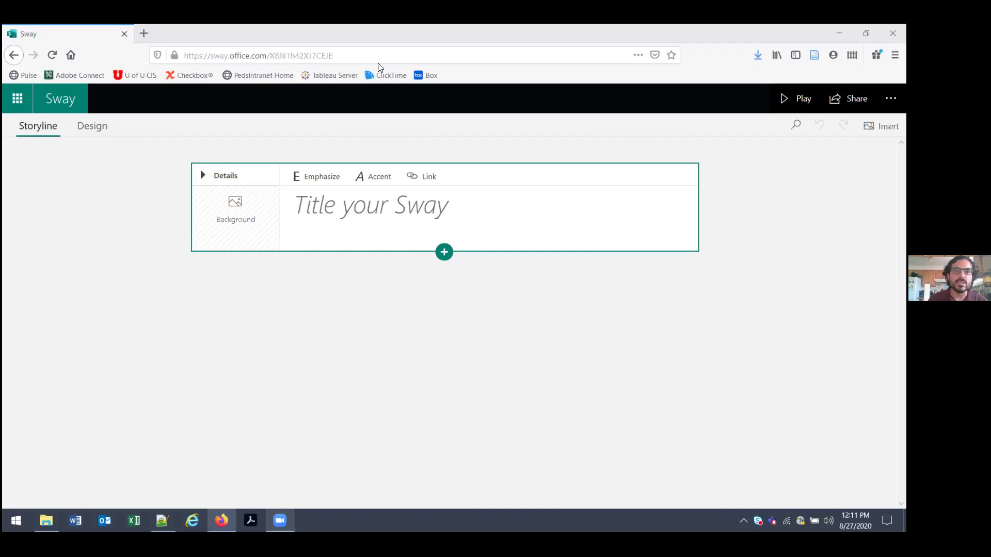
Title the new Sway "2020 National Report to EMS Agencies".
type("2020 National repor")
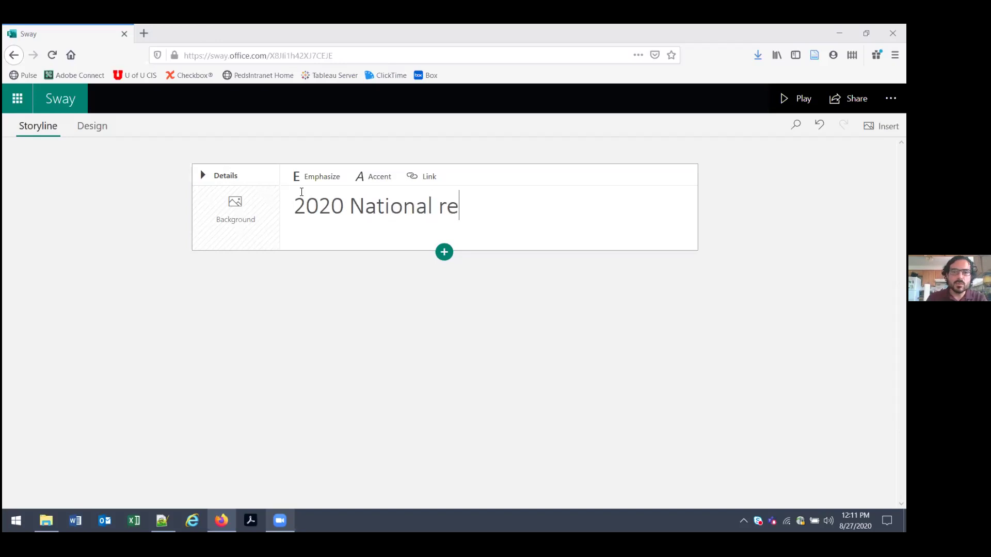
key("BackSpace")
key("BackSpace")
key("BackSpace")
key("BackSpace")
key("BackSpace")
type("Repor")
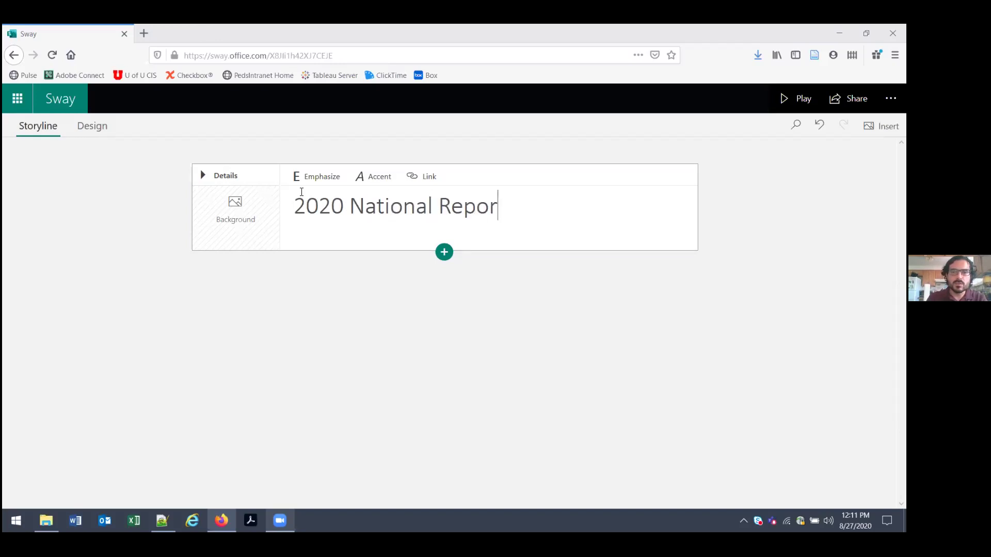
type("t to EMS Agen")
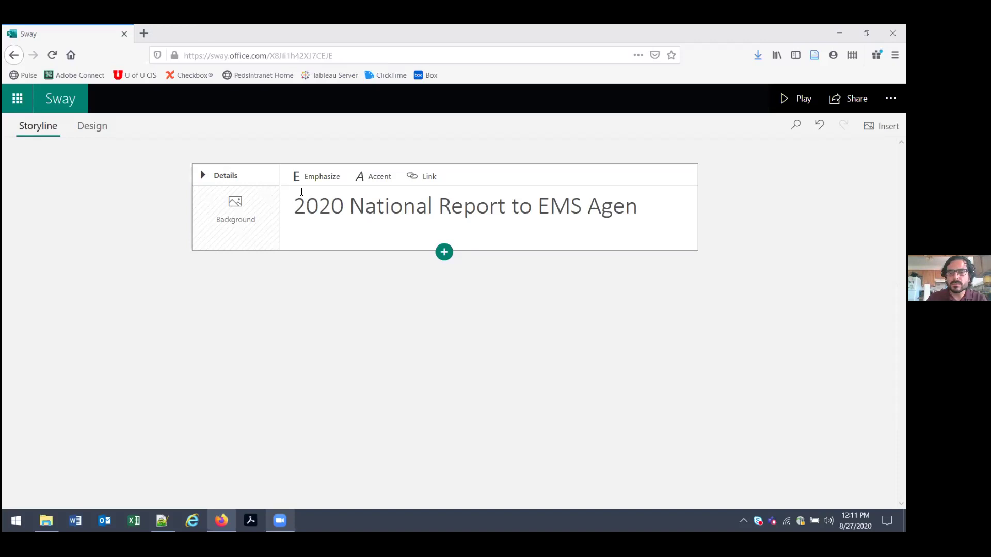
type("cies")
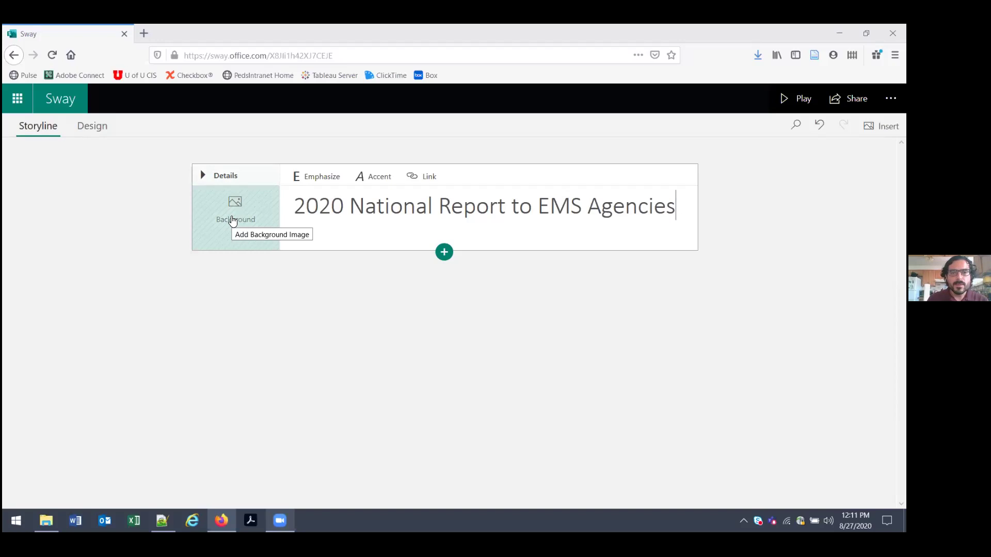
Switch to File Explorer and open the TechTalk presentation folder on the desktop.
left_click(45, 521)
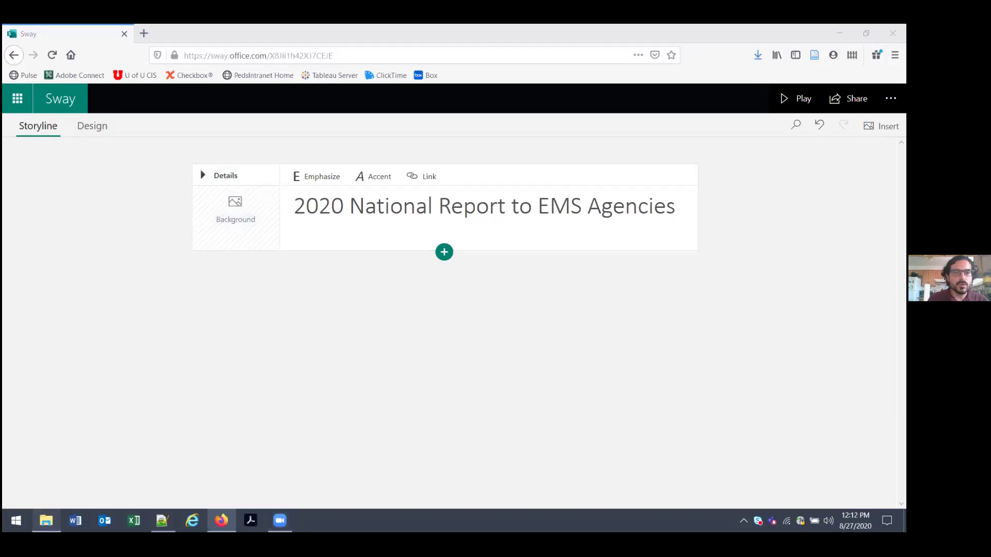
scroll(181, 207, "up", 2)
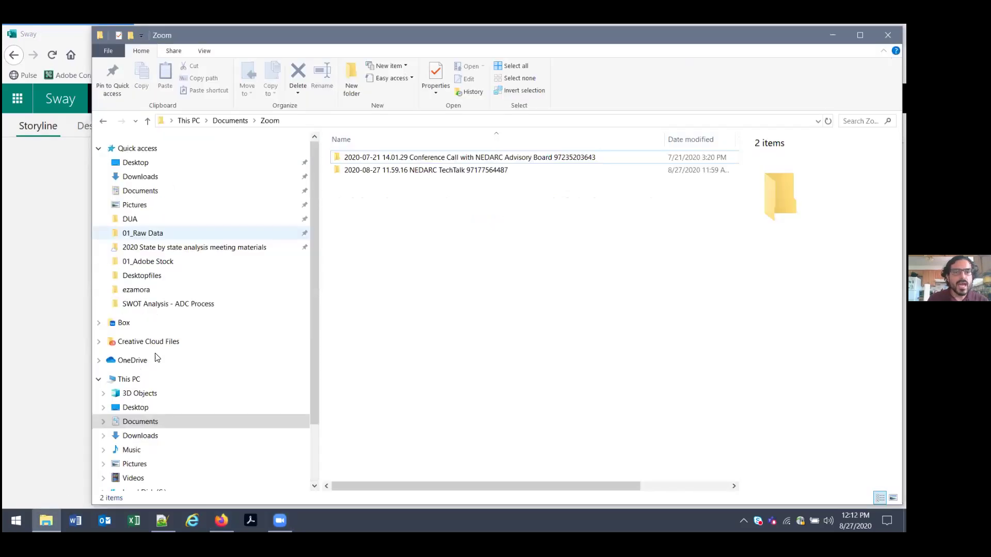
left_click(178, 164)
double_click(361, 210)
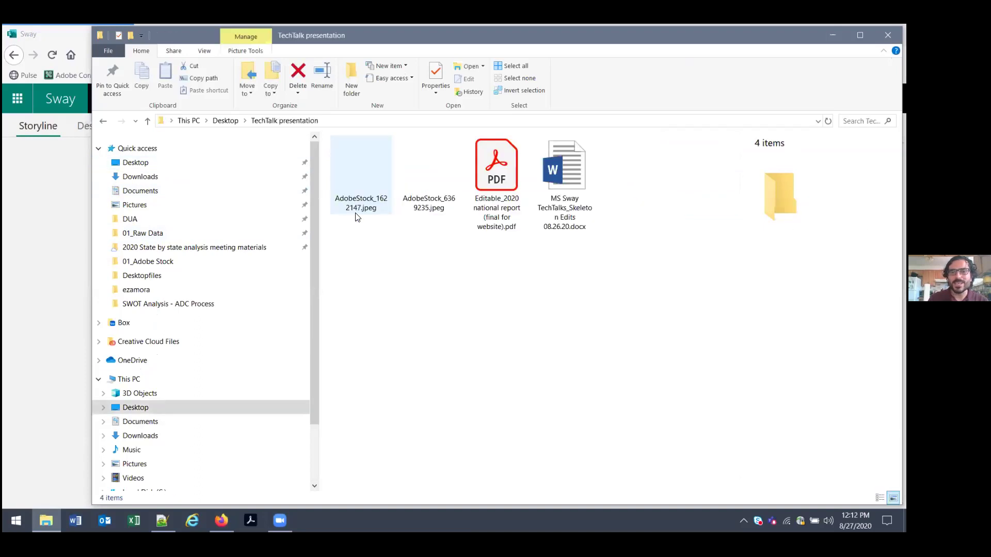
Move the folder window clear of the title card and add AdobeStock_6369235.jpeg as the card's background image.
left_click_drag(537, 46, 588, 321)
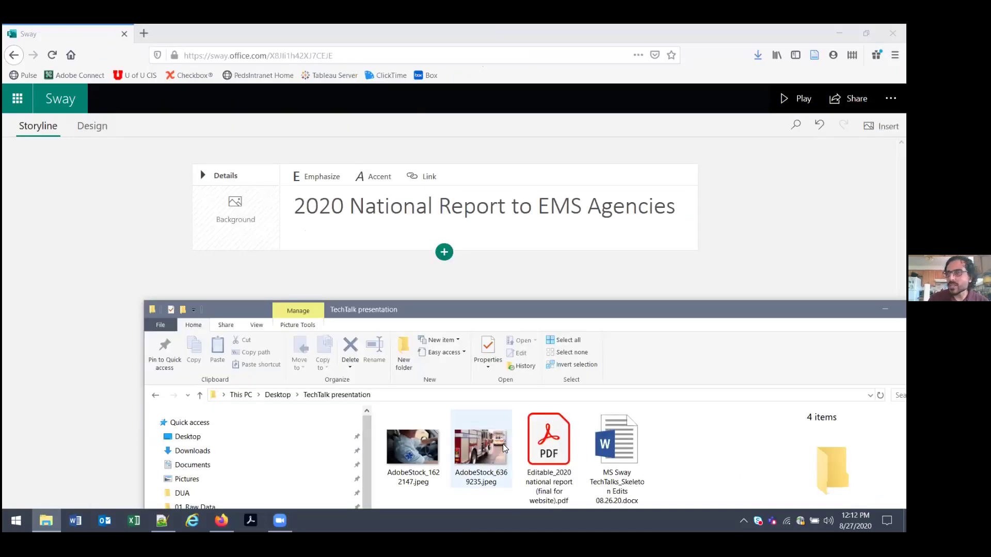
left_click(502, 443)
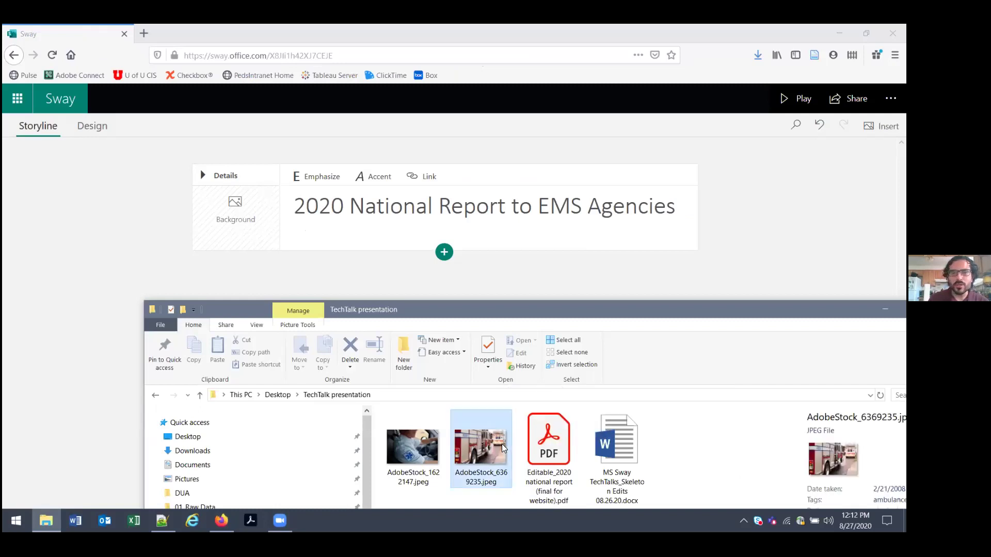
left_click_drag(502, 444, 248, 219)
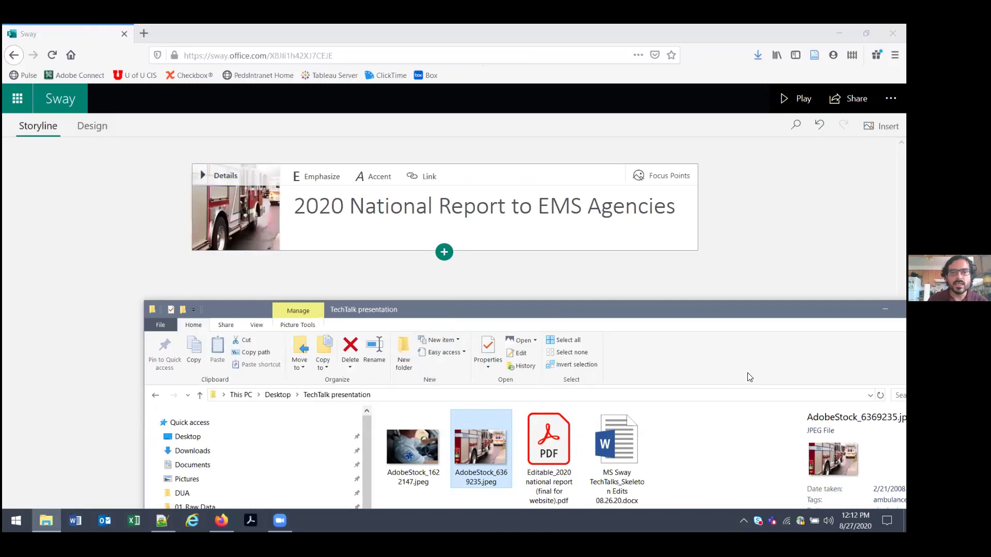
Minimize the folder window and set the Sway's layout to Slides, trying Horizontal for comparison.
left_click_drag(743, 309, 697, 312)
left_click(838, 309)
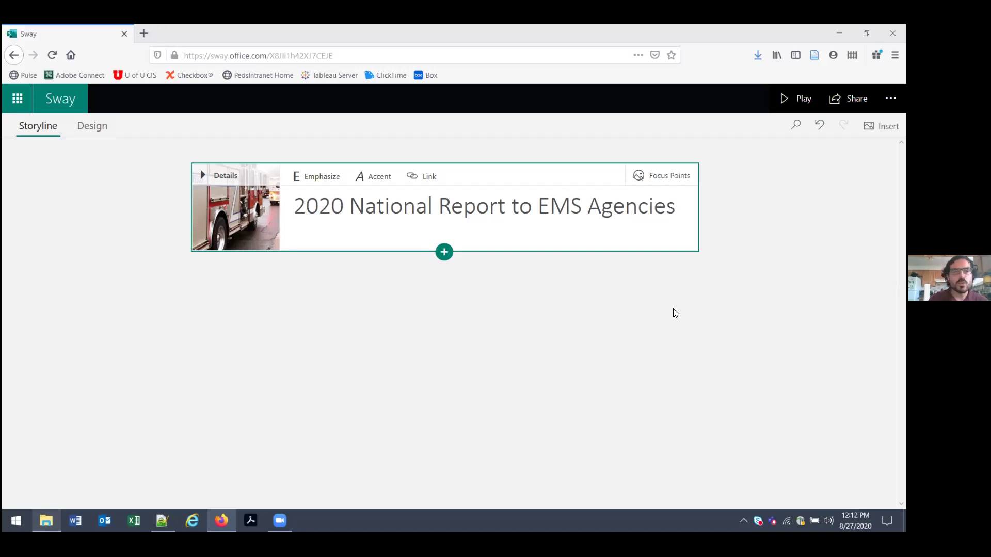
left_click(89, 130)
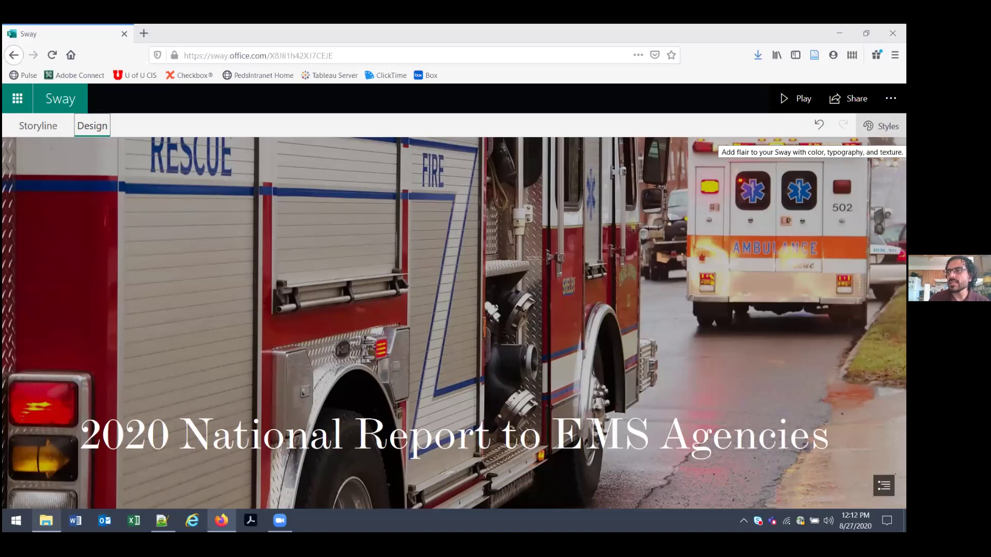
left_click(881, 126)
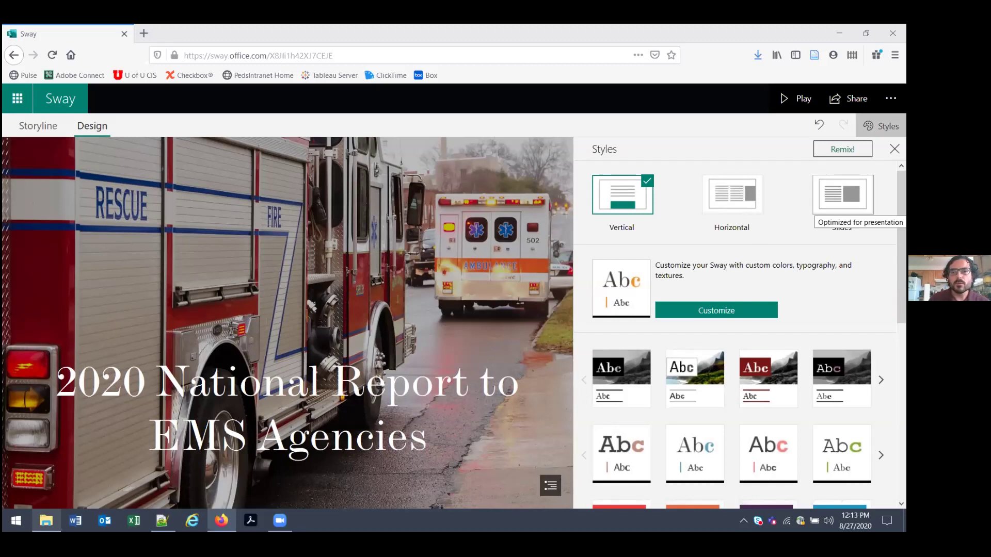
left_click(843, 195)
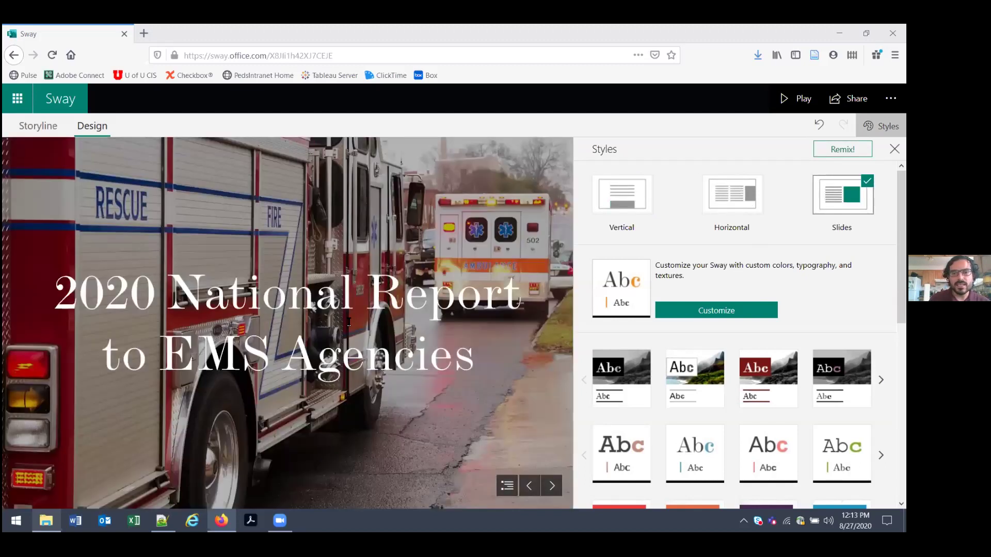
left_click(743, 201)
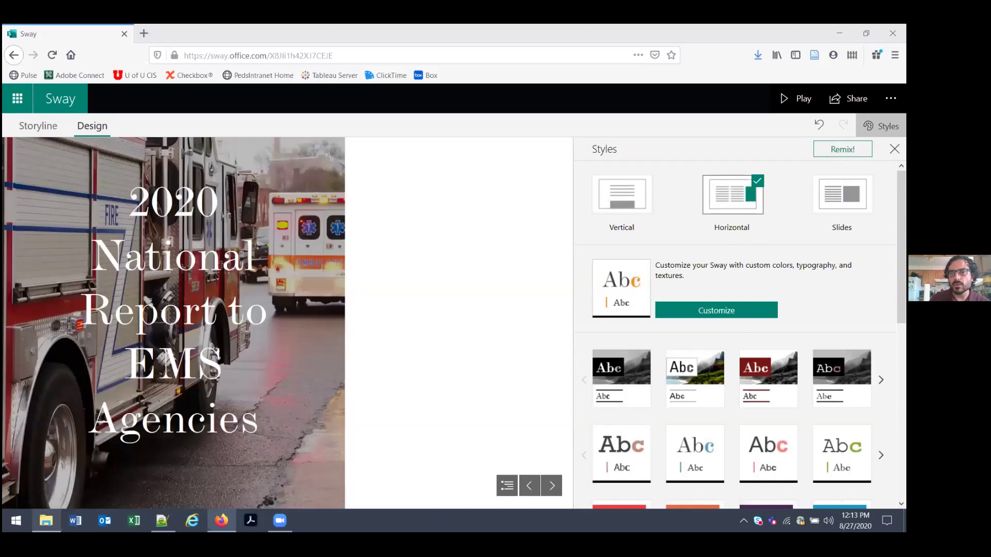
left_click(842, 195)
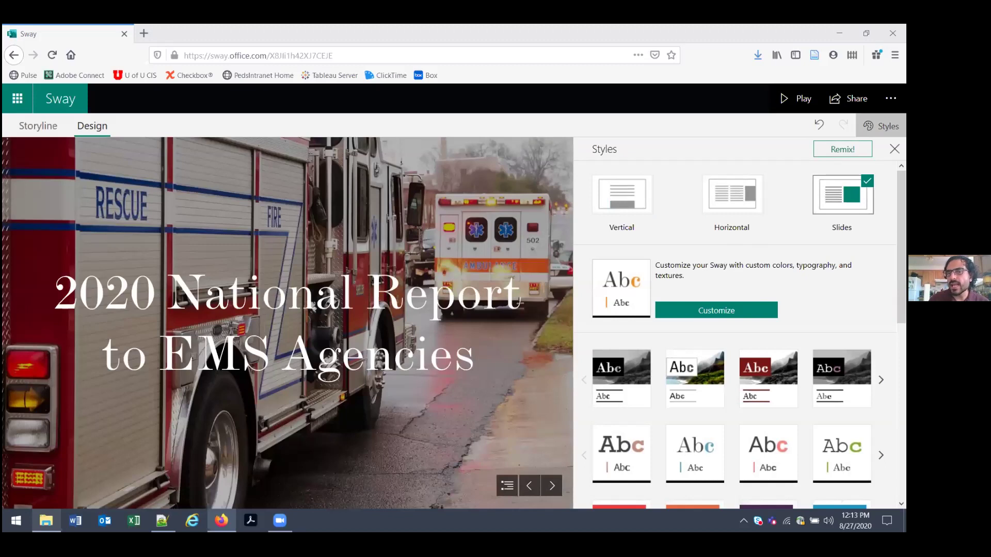
Browse the design styles and apply the white one with the bold slab-serif title and dusty pink accent.
scroll(748, 335, "down", 3)
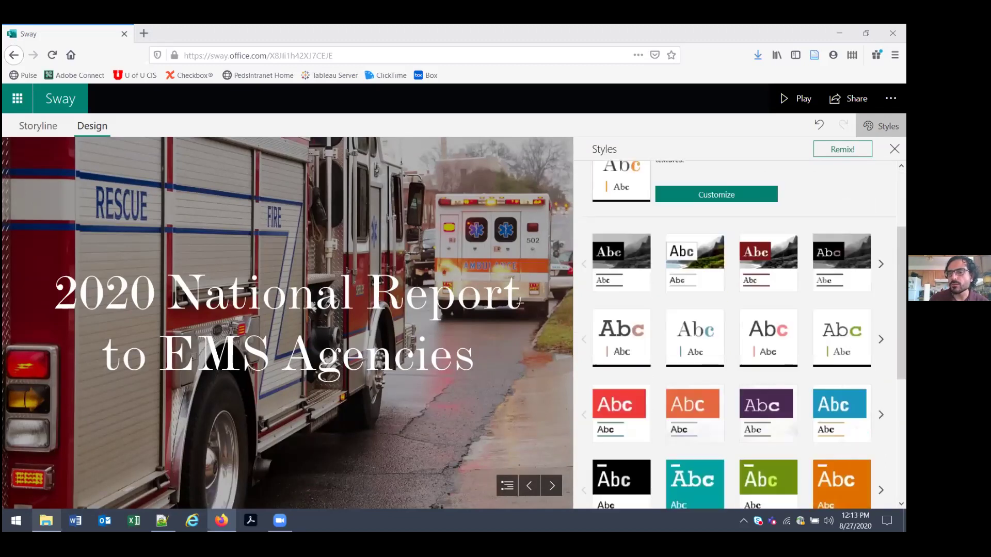
scroll(748, 334, "up", 1)
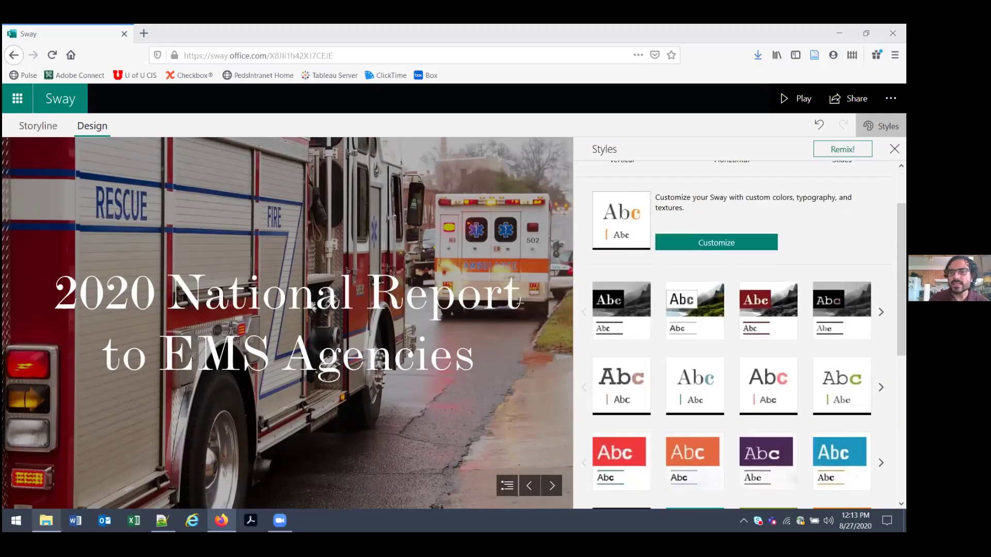
scroll(748, 335, "up", 2)
scroll(748, 334, "down", 3)
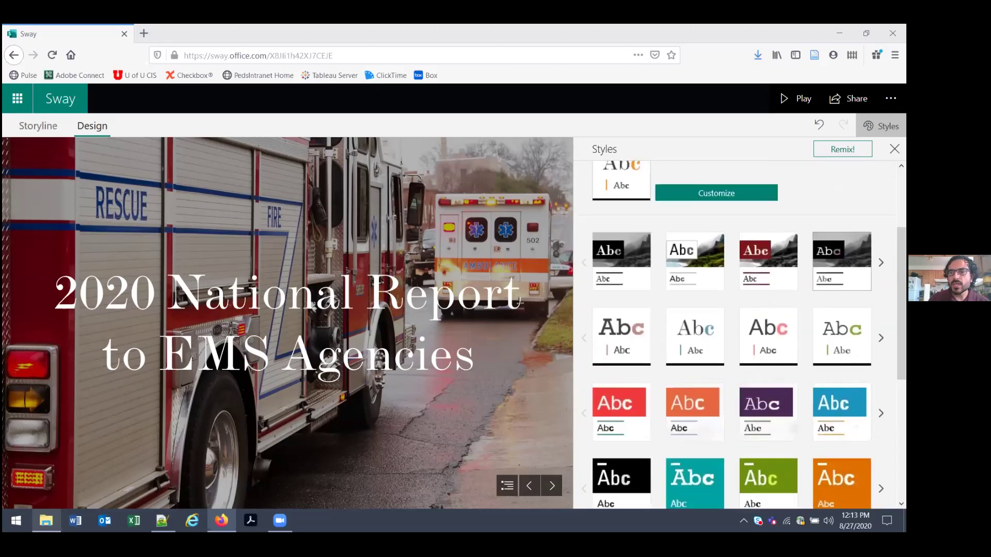
scroll(748, 335, "up", 1)
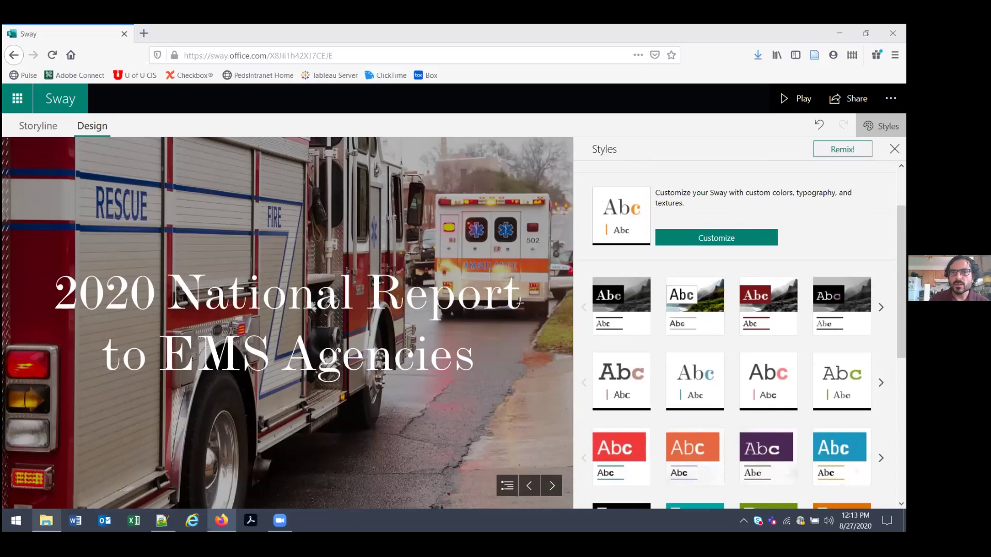
left_click(621, 369)
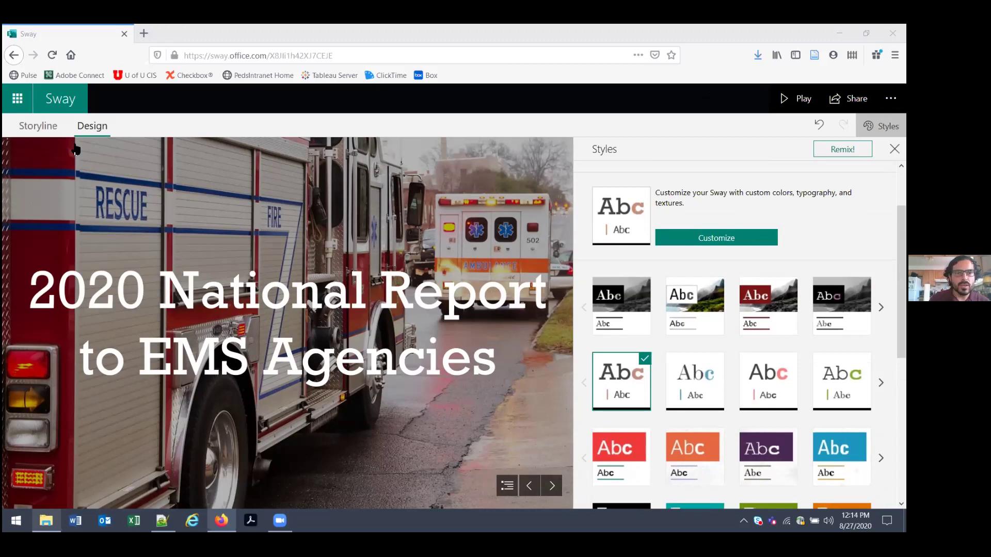
Return to the storyline and add a Heading 1 card below the title card reading "Who did we survey?".
left_click(38, 127)
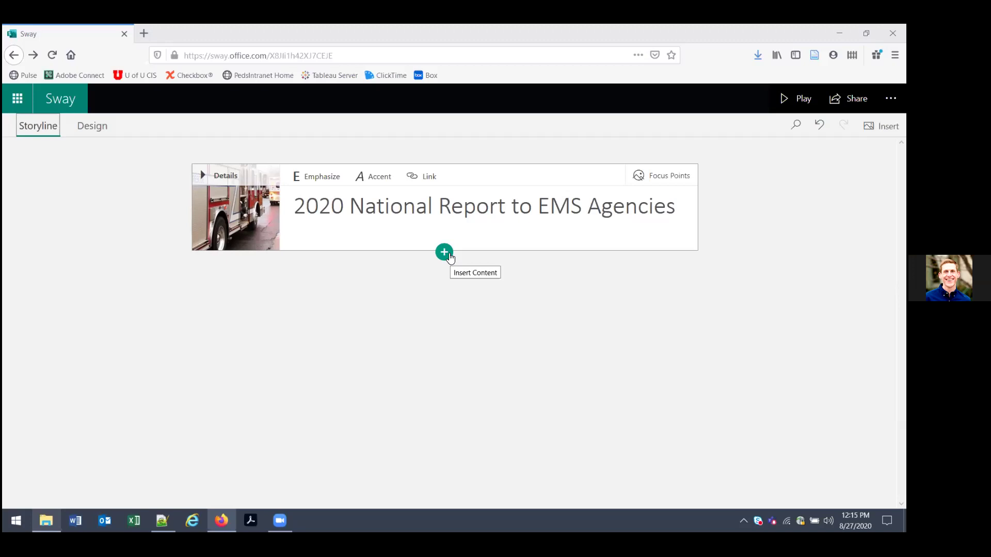
left_click(445, 253)
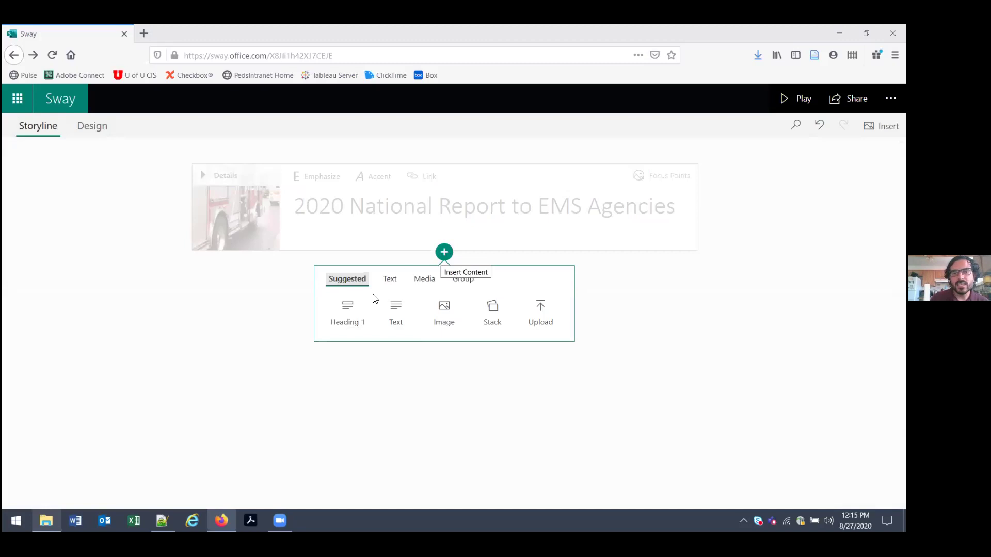
left_click(355, 310)
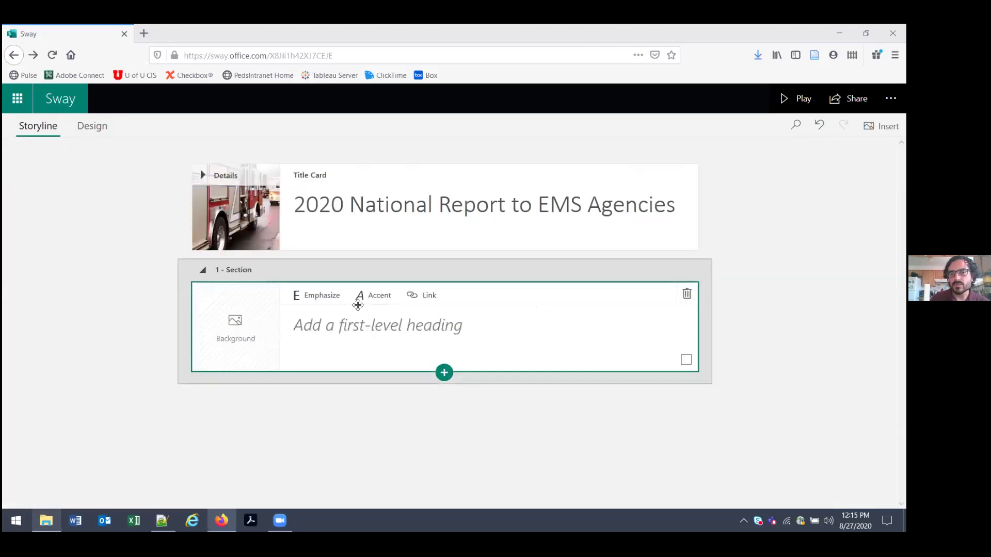
left_click(352, 320)
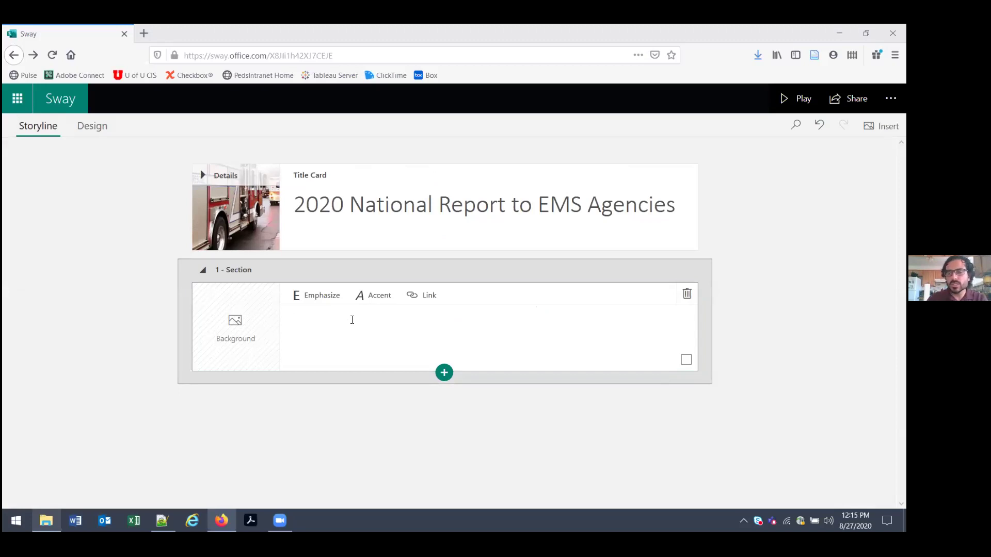
type("Who did we survey?")
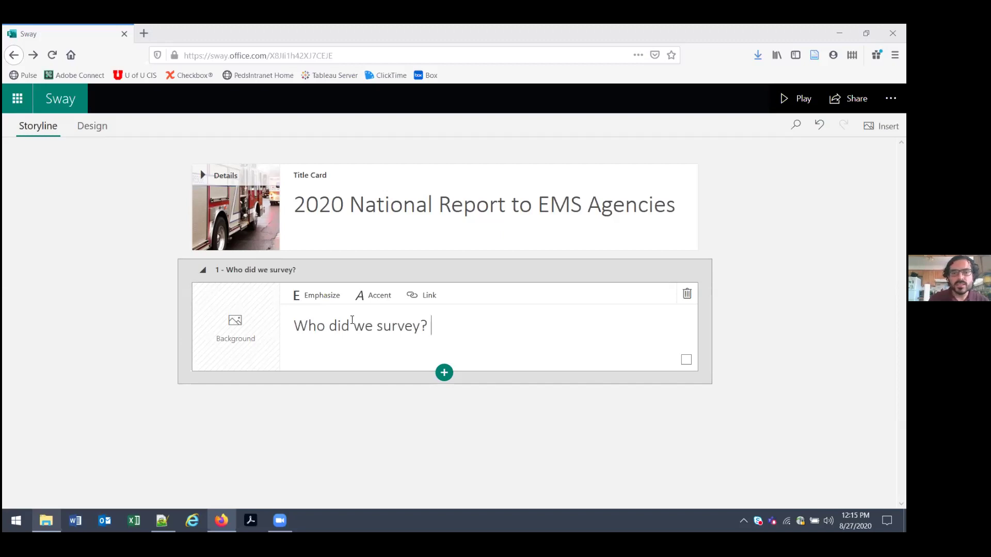
Apply both Emphasize and Accent formatting to the whole "Who did we survey?" heading.
left_click_drag(435, 328, 290, 329)
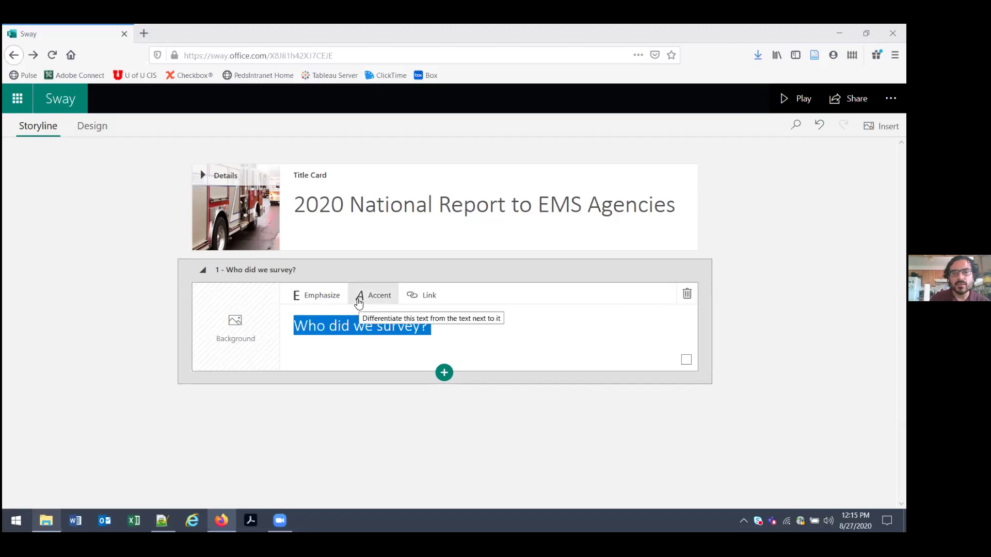
left_click(312, 305)
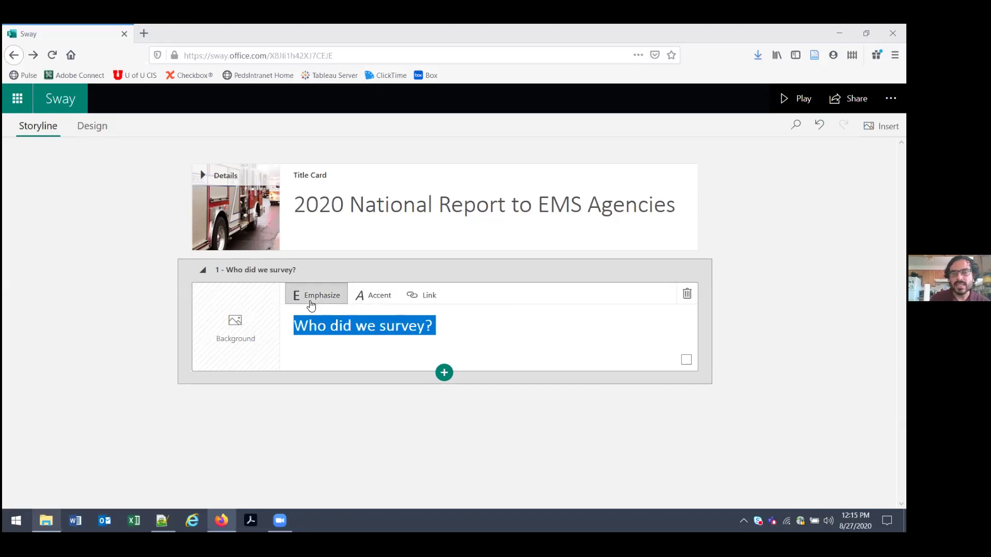
left_click(388, 301)
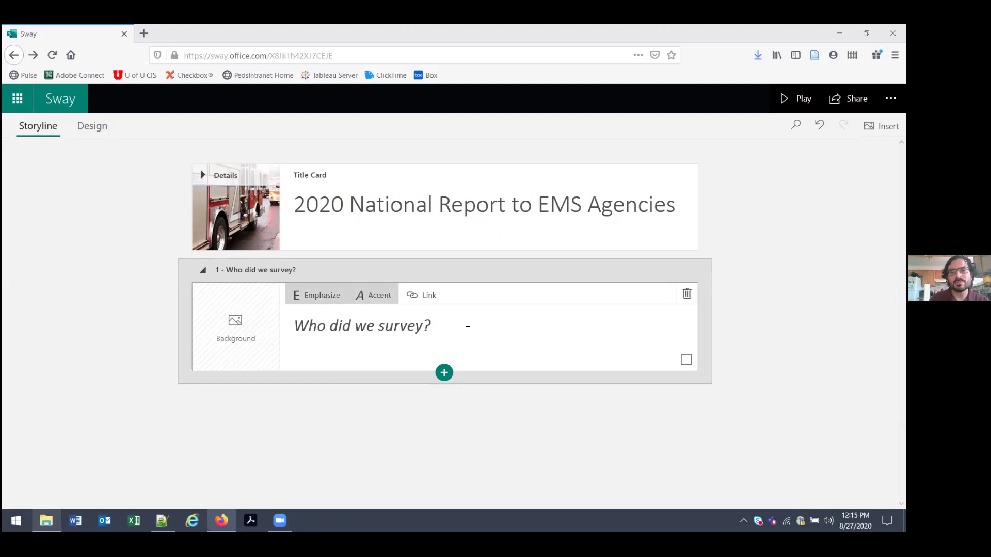
Add a text card under the heading reading "More than 16,000 EMS agencies were surveyed?".
left_click(445, 373)
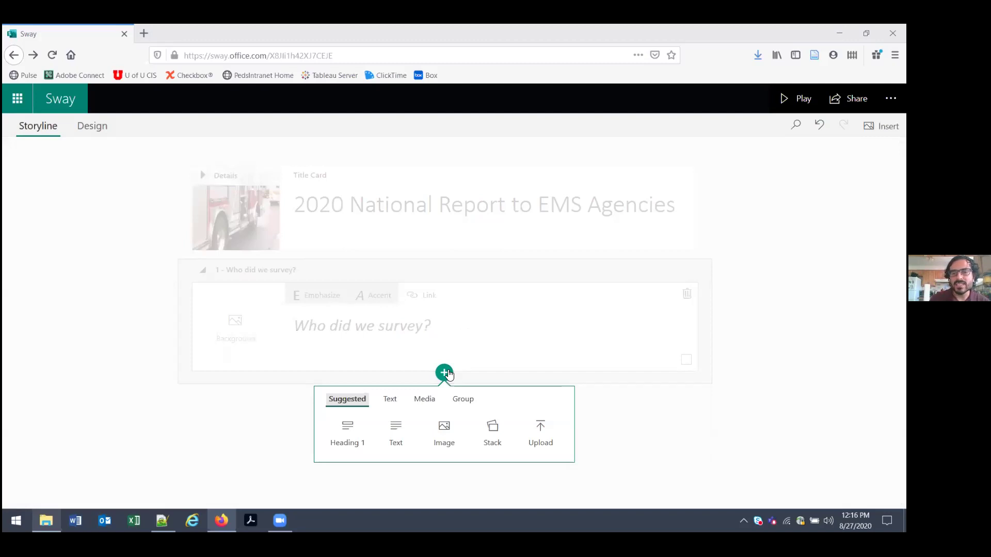
left_click(392, 399)
left_click(351, 403)
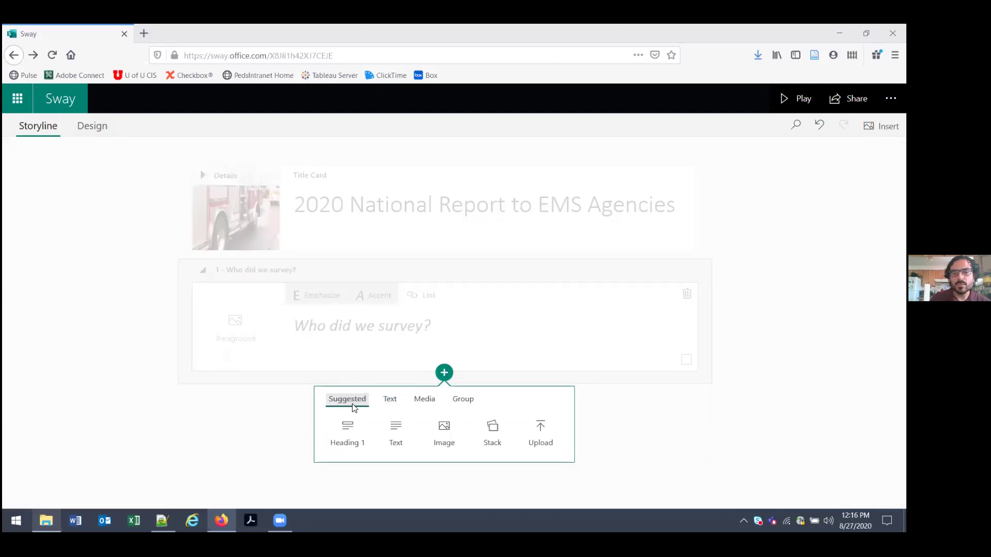
left_click(401, 429)
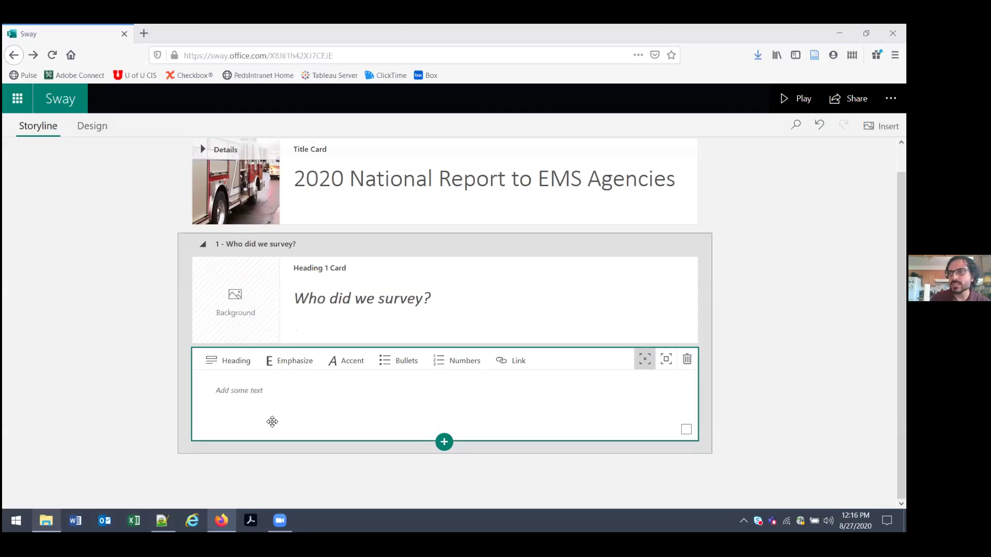
left_click(271, 408)
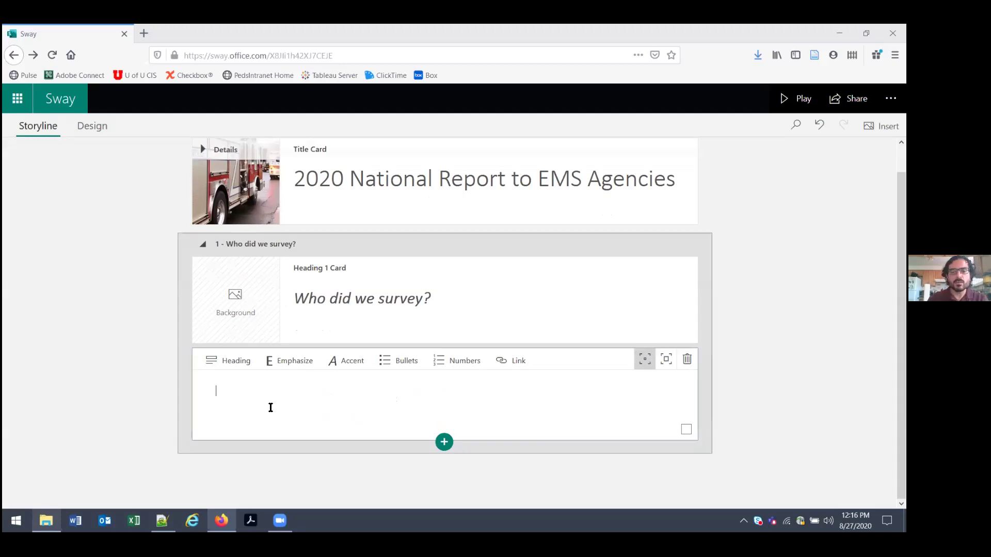
type("More tha")
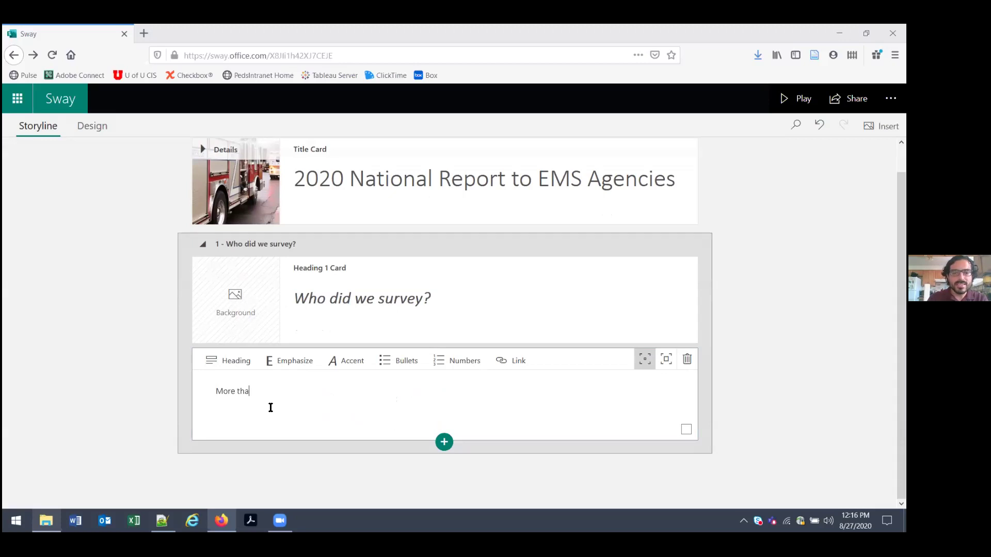
type("n 16")
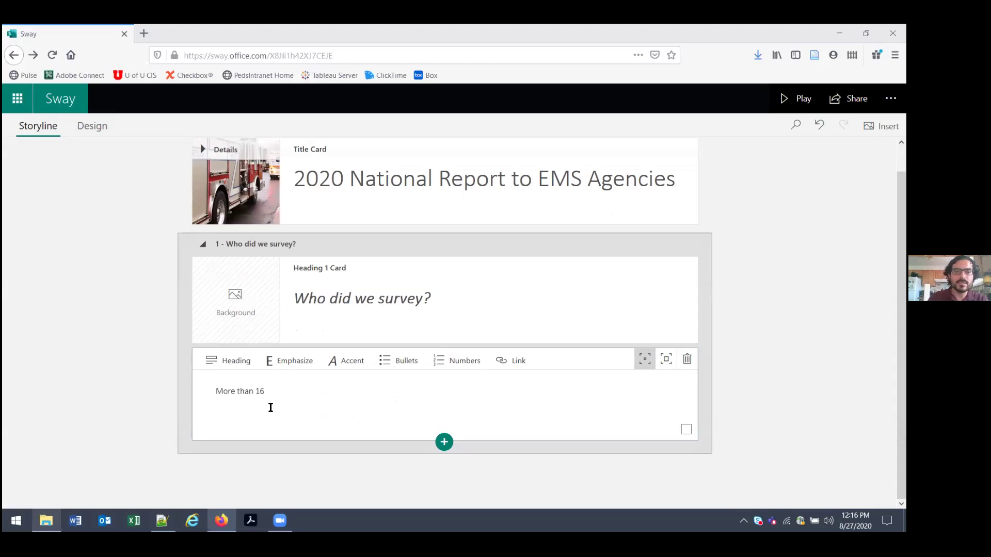
key("alt")
key("alt")
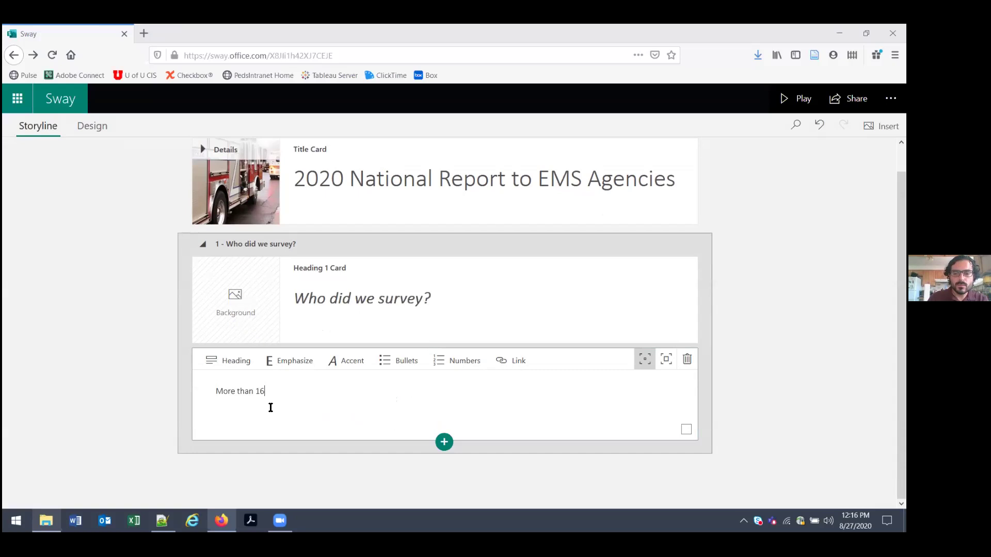
type(",000 EMS ag")
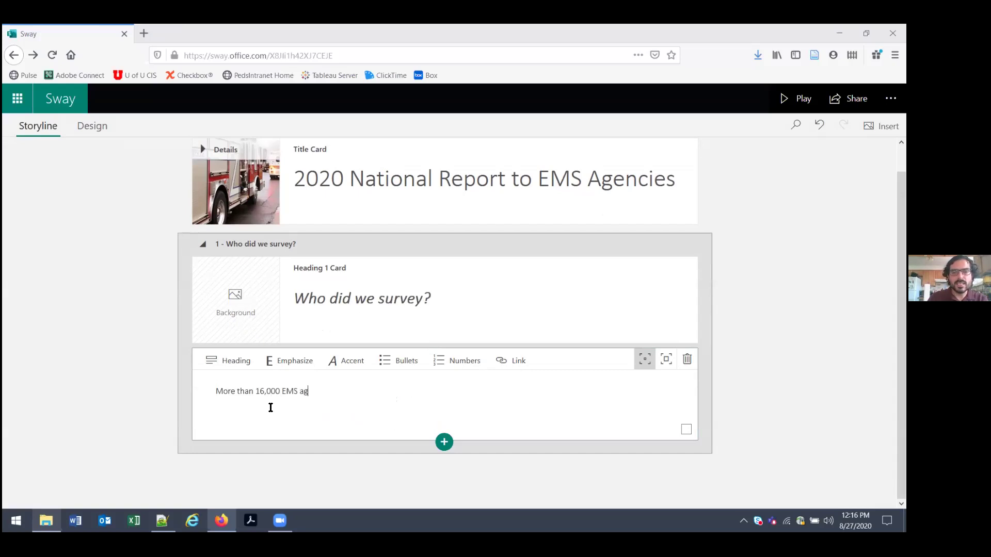
type("encies were surveyed?")
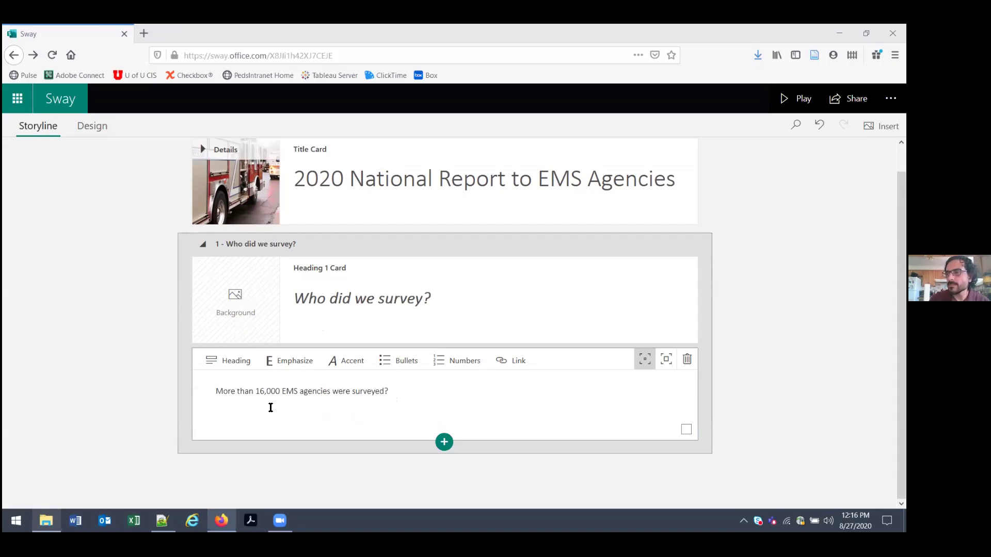
Emphasize the words "16,000 EMS agencies" in the text card.
double_click(260, 391)
left_click_drag(287, 395, 331, 396)
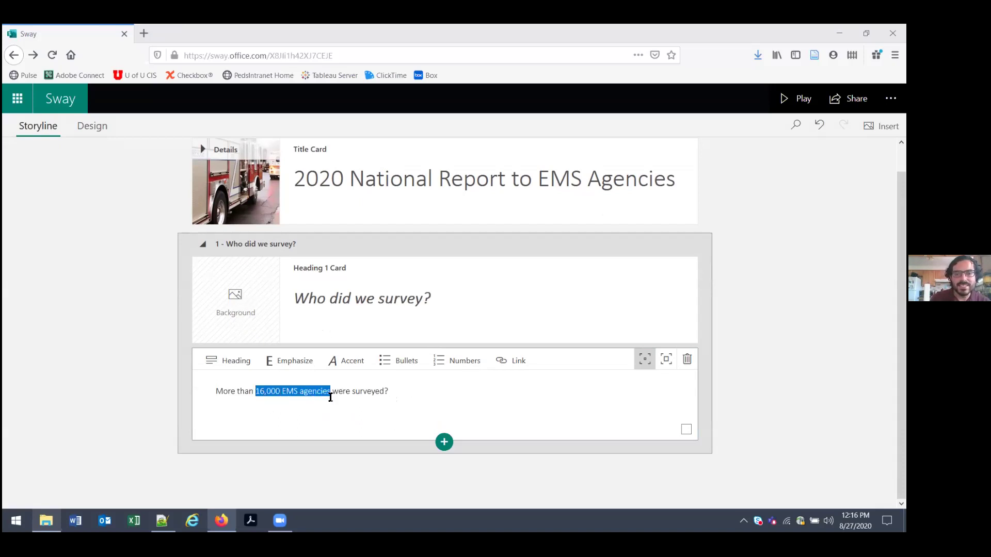
left_click(297, 369)
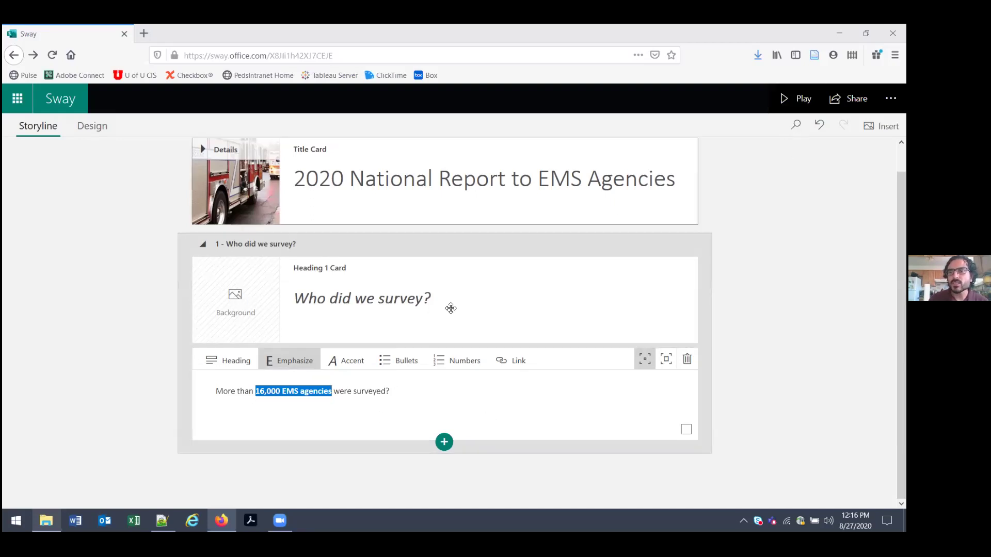
Play the Sway through its title, heading and text slides, and return to the text card in the storyline.
left_click(801, 99)
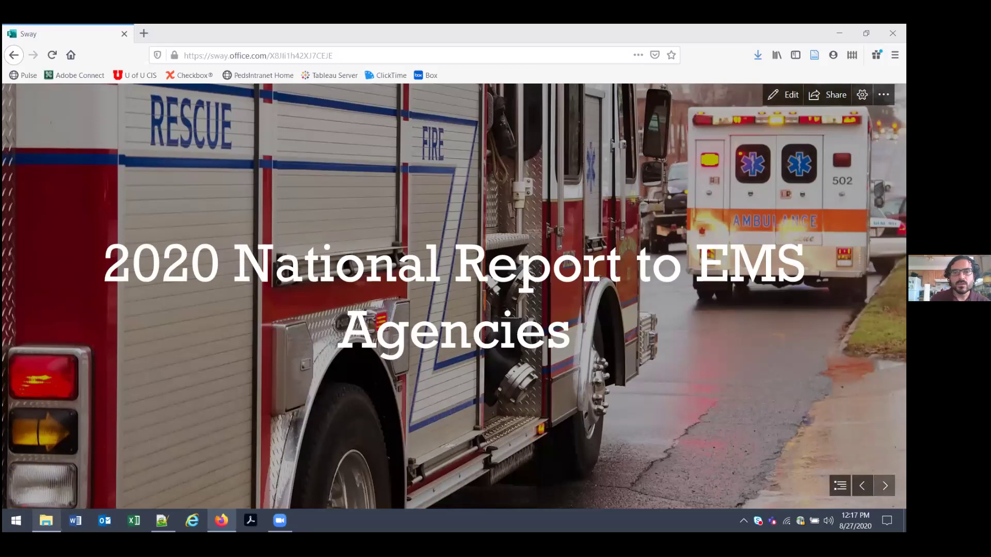
left_click(885, 485)
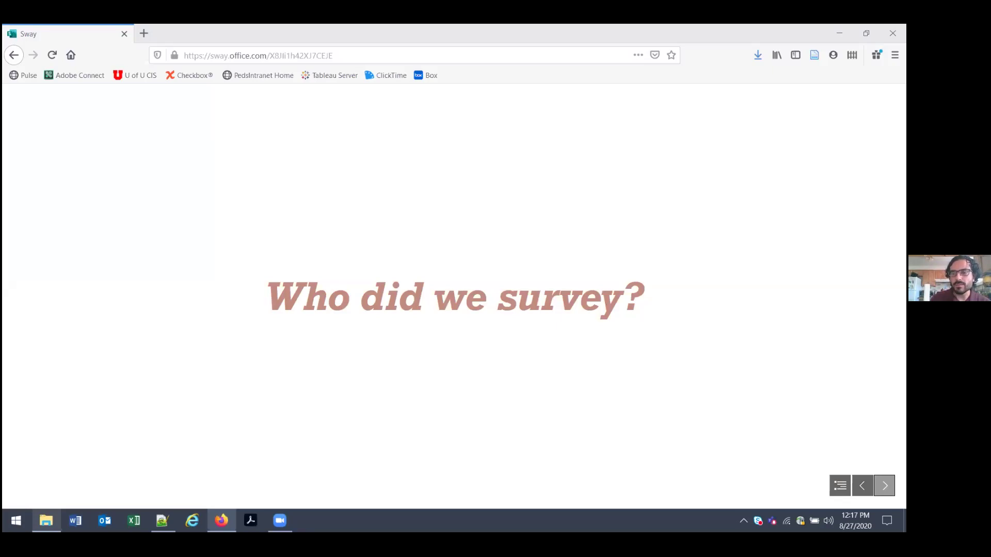
left_click(884, 486)
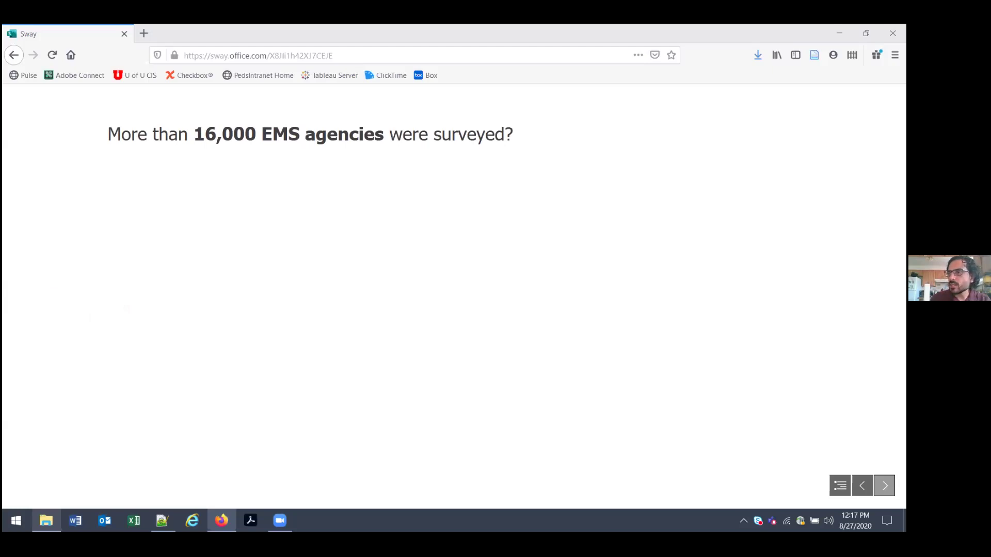
key("alt+Left")
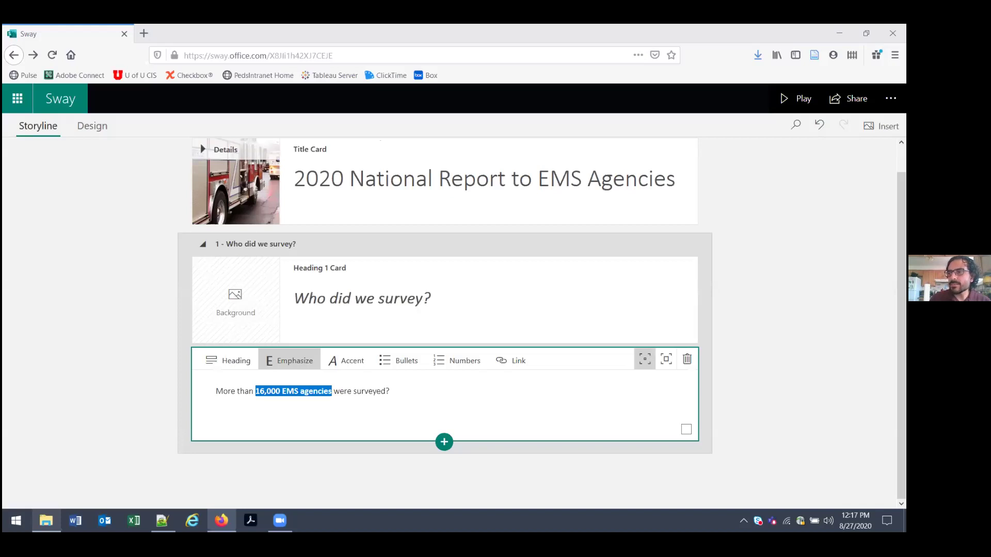
left_click(586, 403)
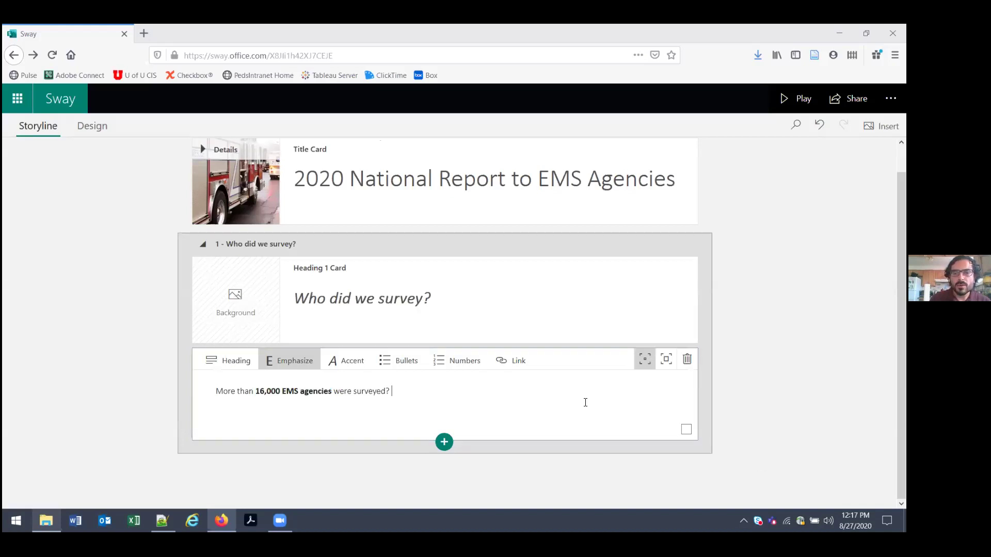
Add an image card below the text card and fill it with the New Orleans EMS ambulance photo from an image search for "EMS".
left_click(445, 443)
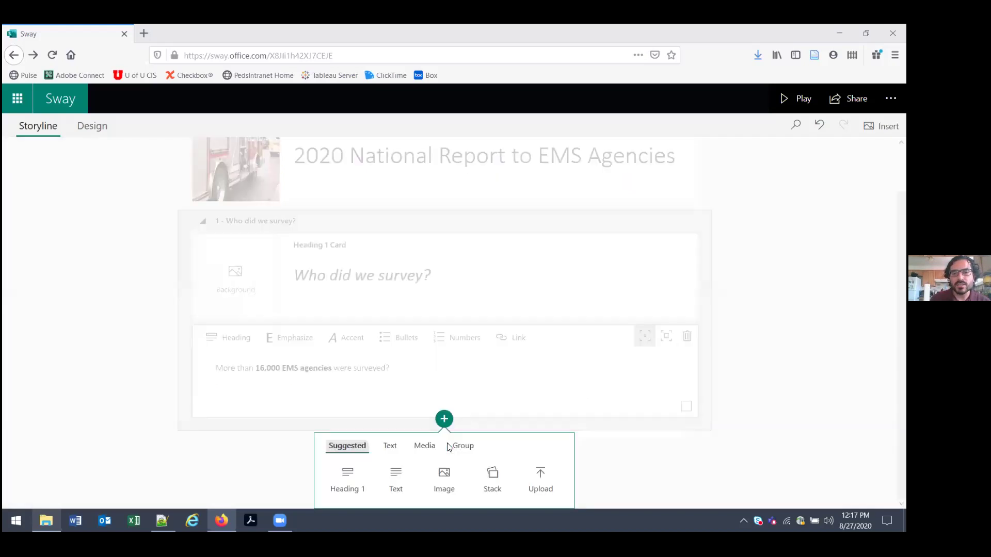
left_click(446, 485)
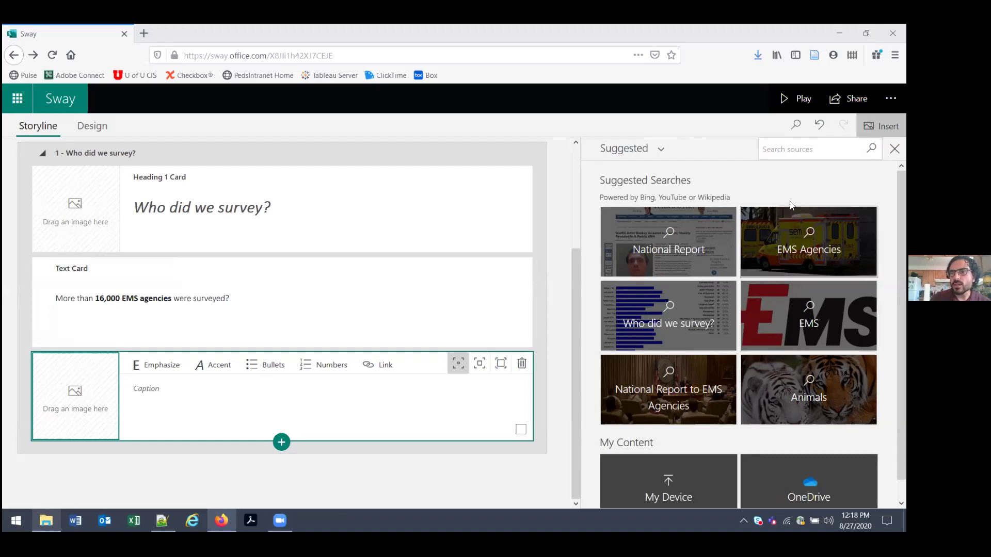
left_click(789, 163)
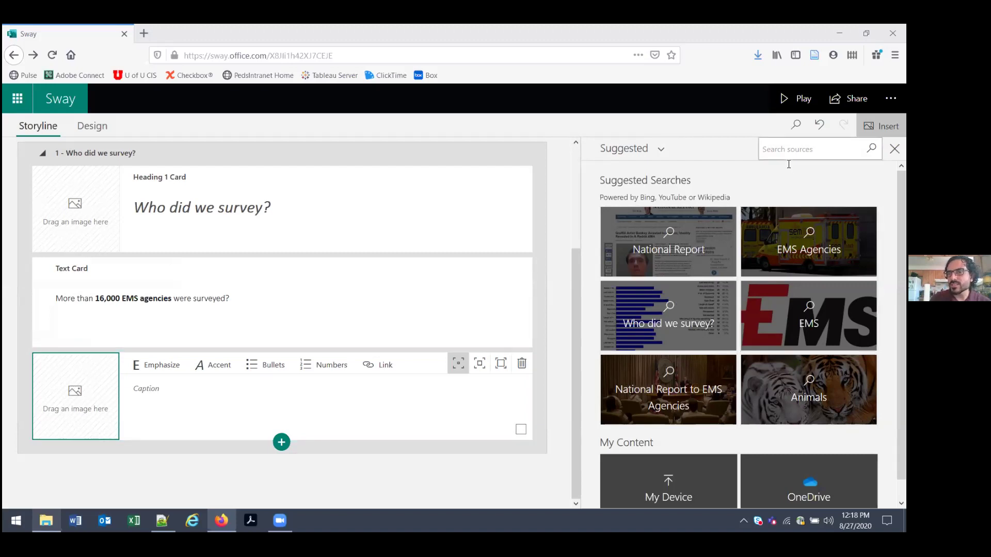
type("EMS")
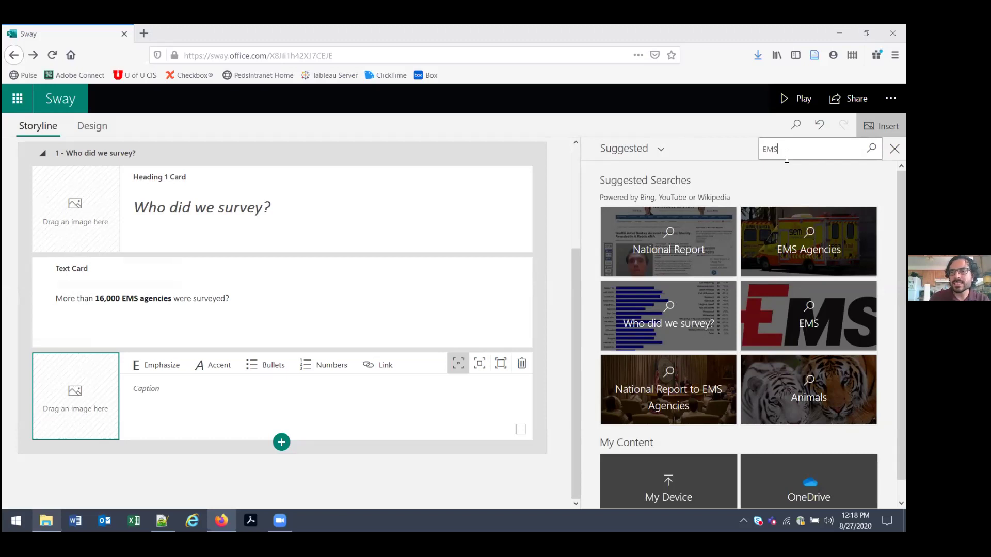
key("Return")
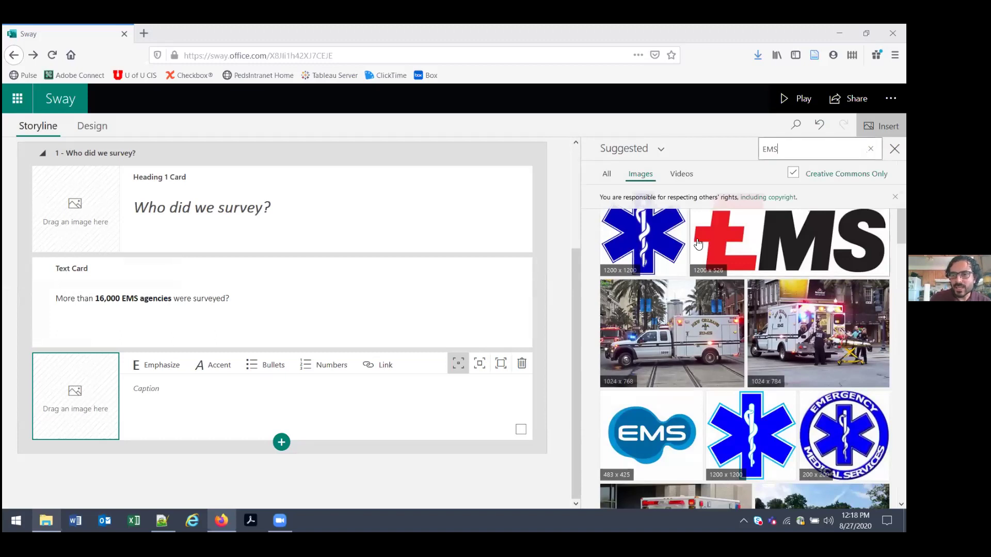
left_click(675, 347)
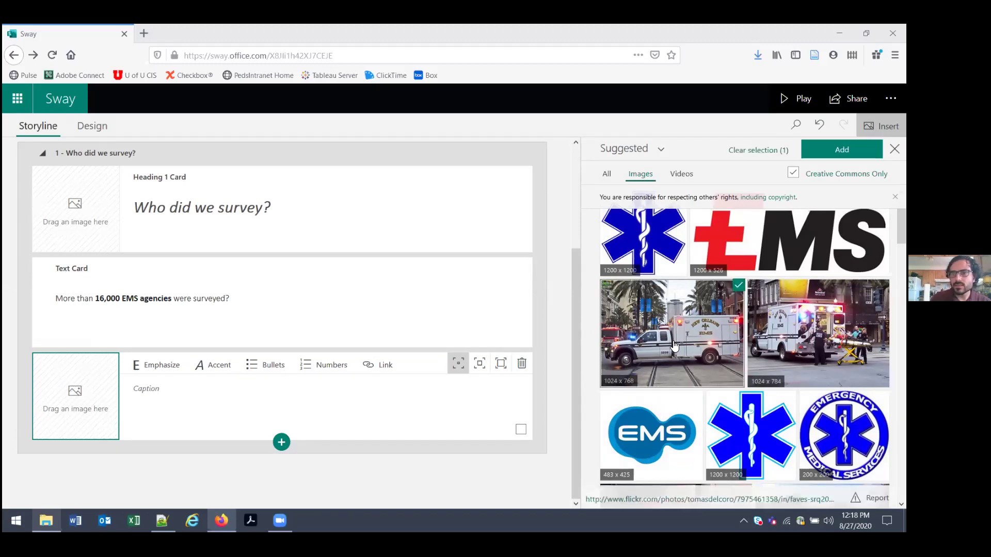
left_click(675, 346)
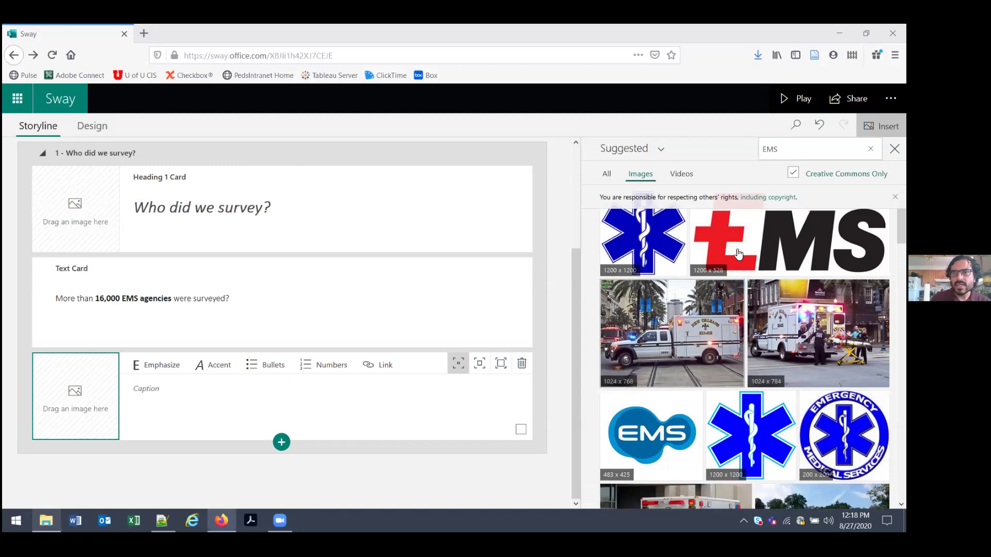
left_click(688, 329)
left_click(842, 149)
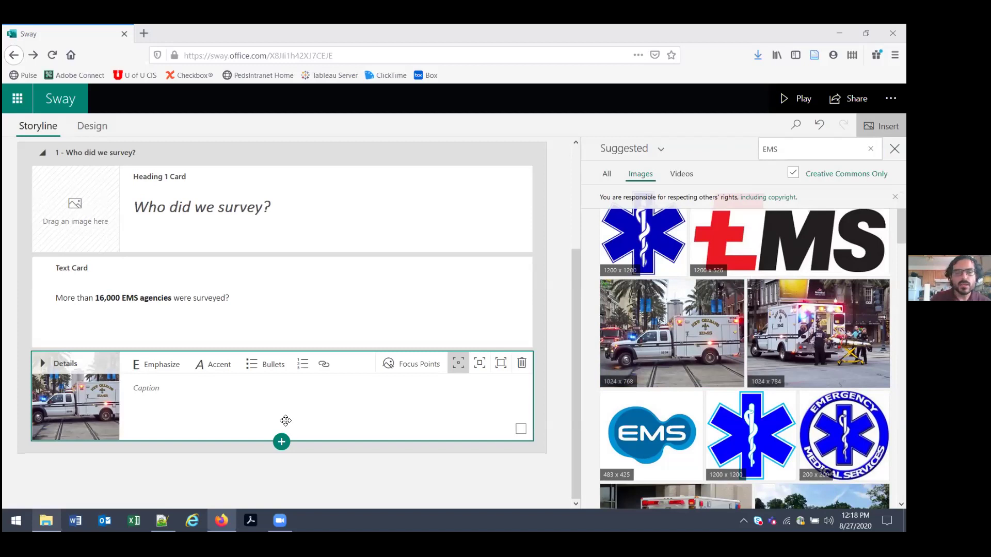
Caption the ambulance image card "8600 EMS agencies completed the survey".
left_click(238, 403)
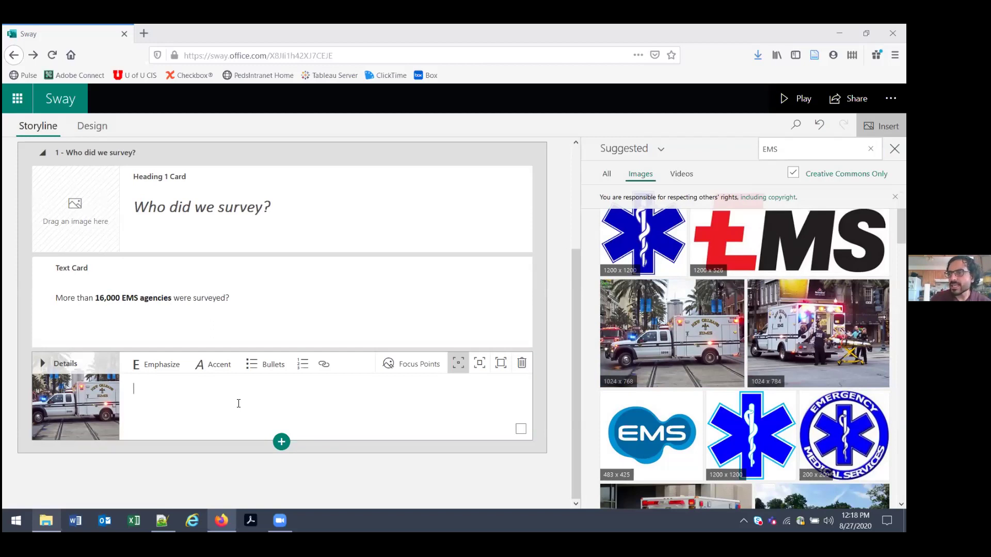
type("8")
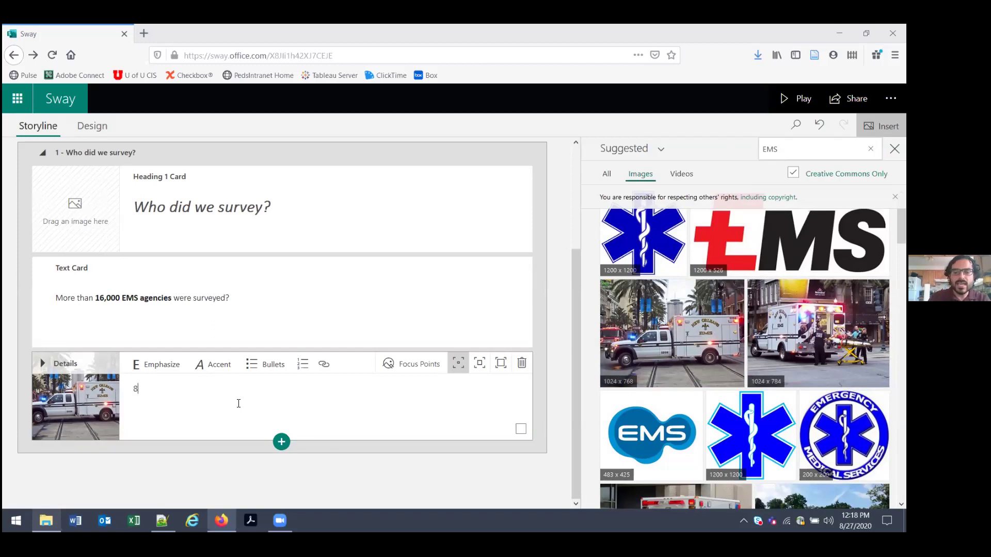
type("600 EMS agencies c")
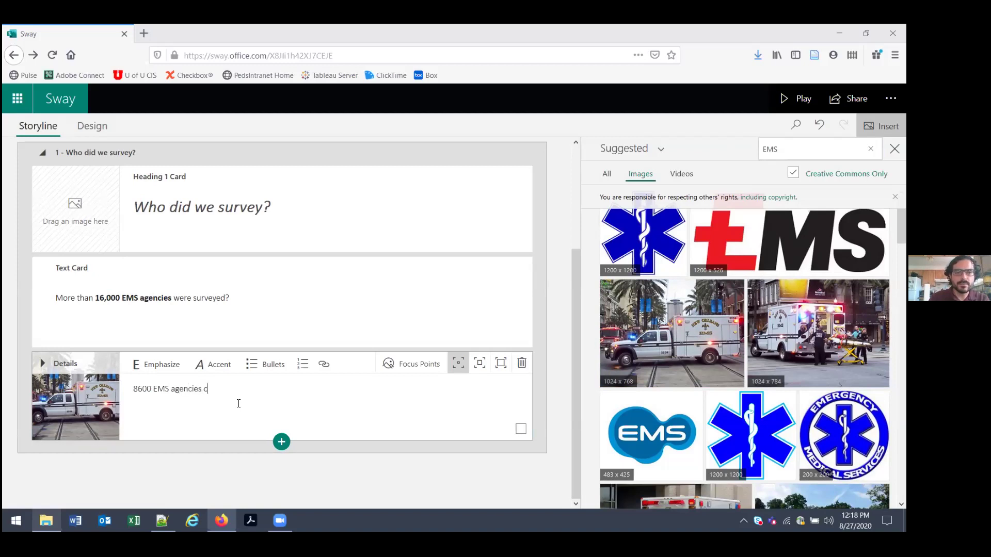
type("ompleted the survey")
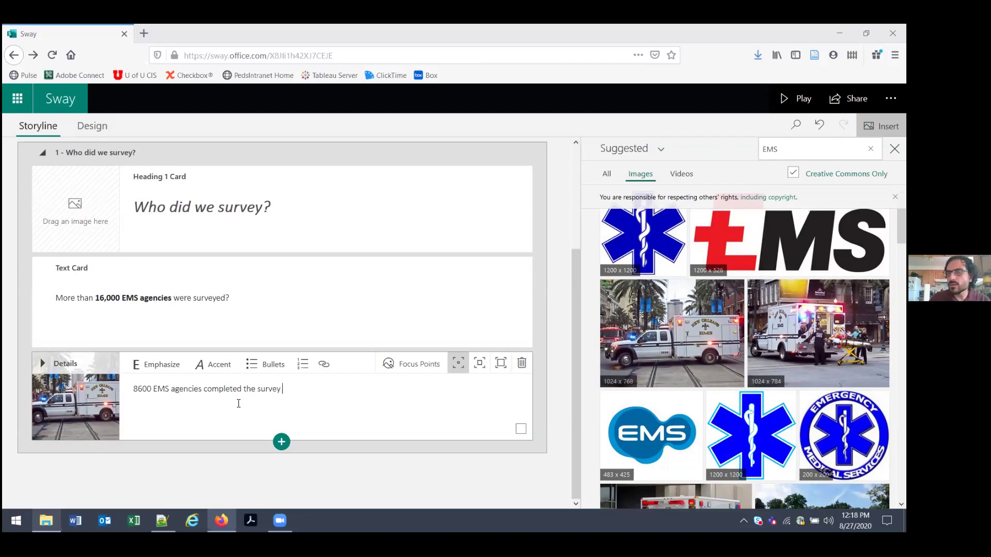
Play the Sway from its title slide through to the captioned ambulance image, and return to the storyline.
left_click(802, 99)
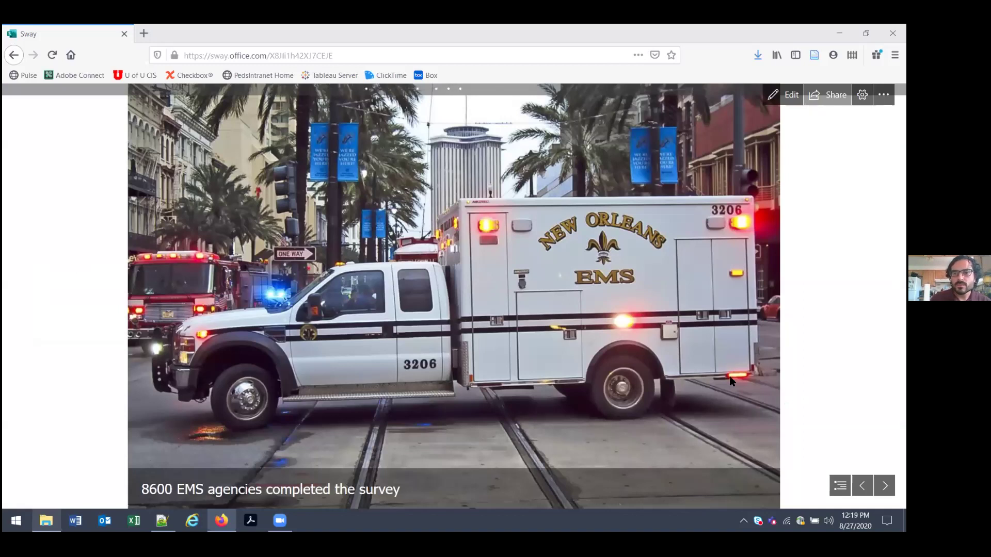
scroll(729, 381, "down", 1)
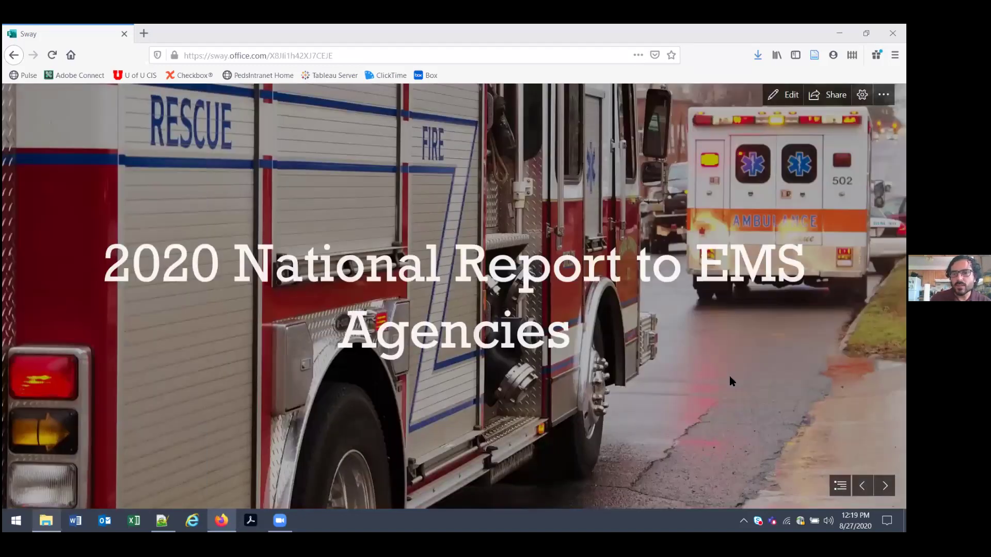
scroll(730, 377, "down", 1)
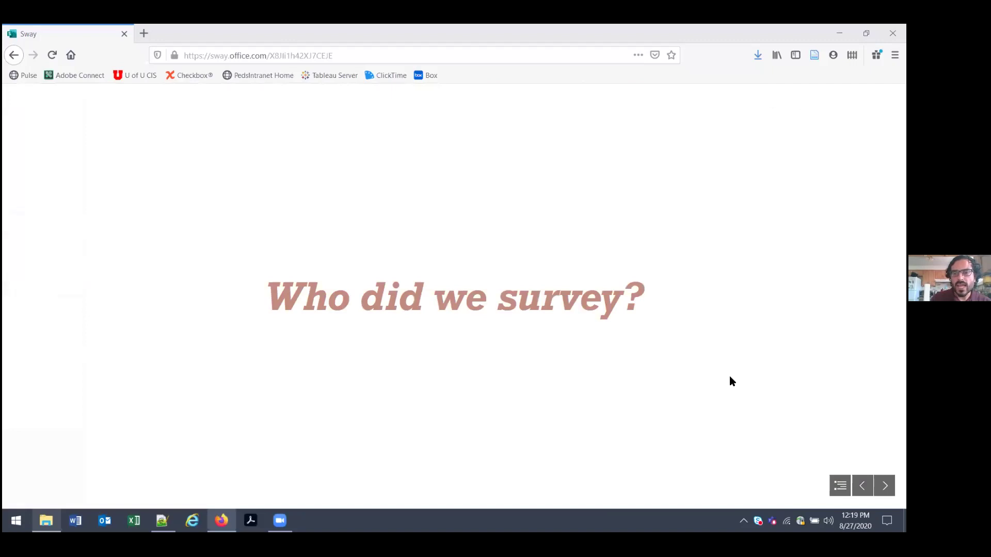
scroll(729, 377, "down", 1)
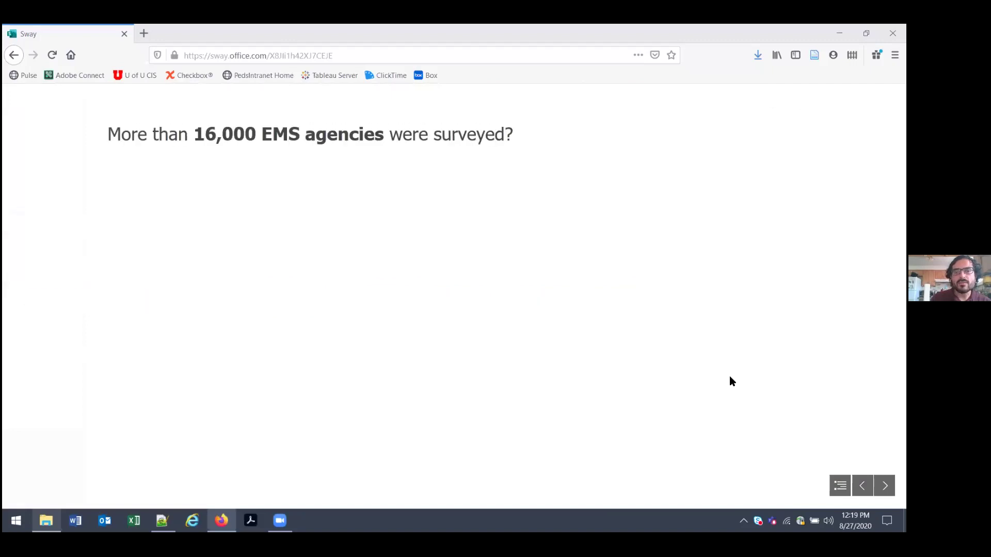
scroll(732, 381, "down", 1)
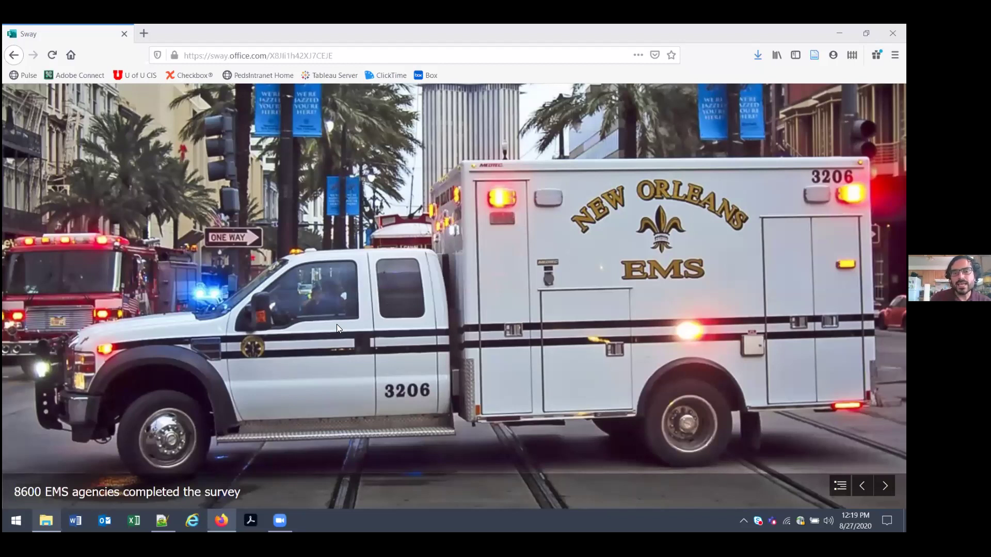
key("alt+Left")
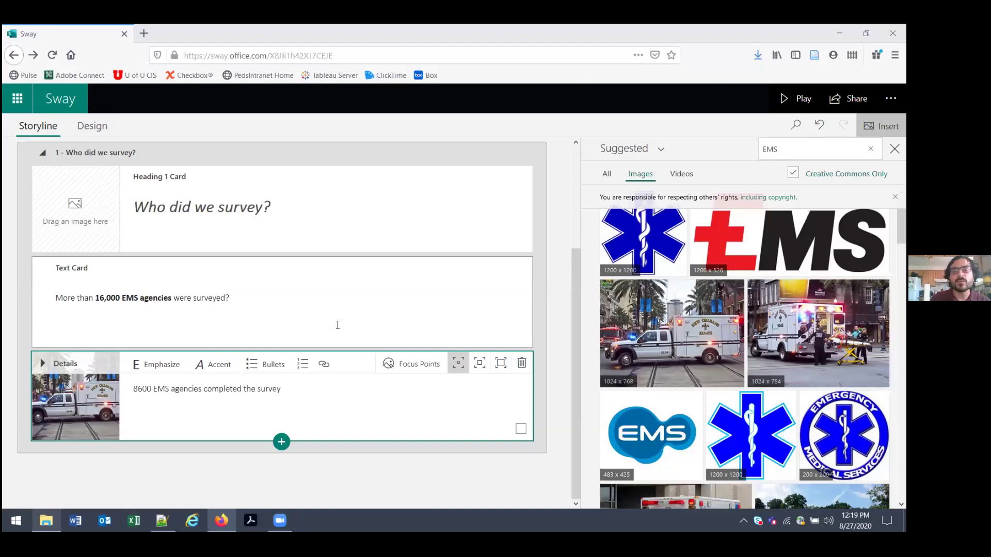
Add AdobeStock_1622147.jpeg from the TechTalk presentation folder as a new image card below the ambulance card.
left_click(46, 520)
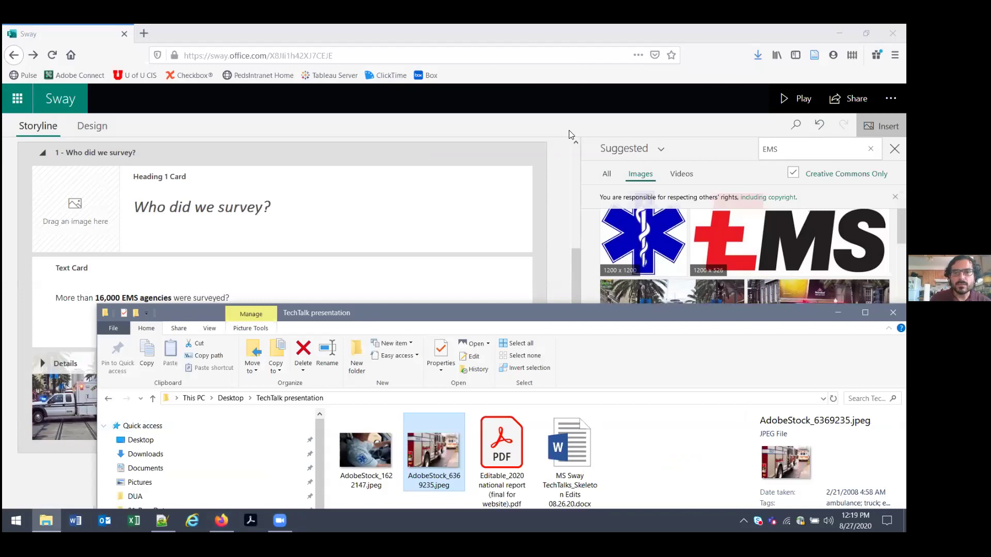
key("Left")
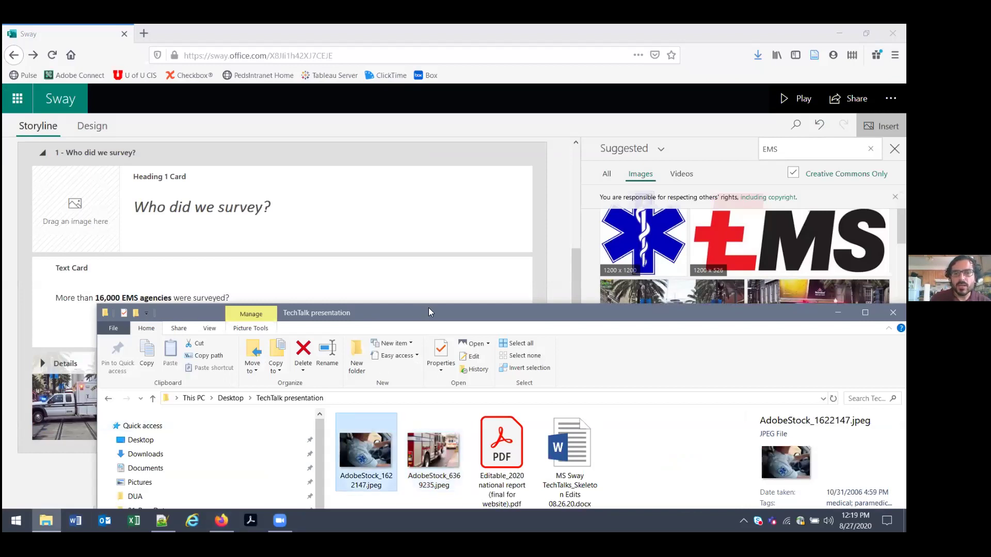
left_click_drag(428, 312, 658, 184)
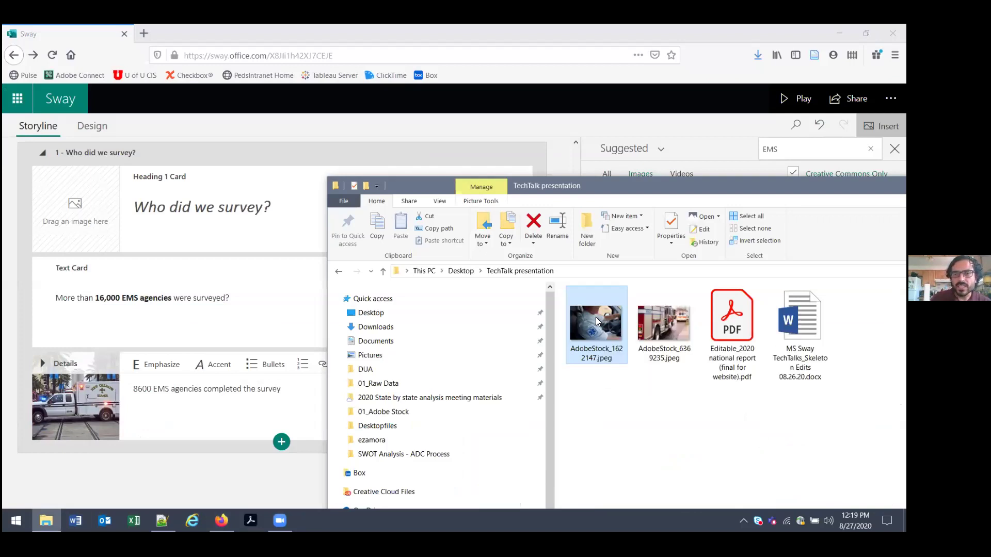
left_click_drag(596, 321, 200, 454)
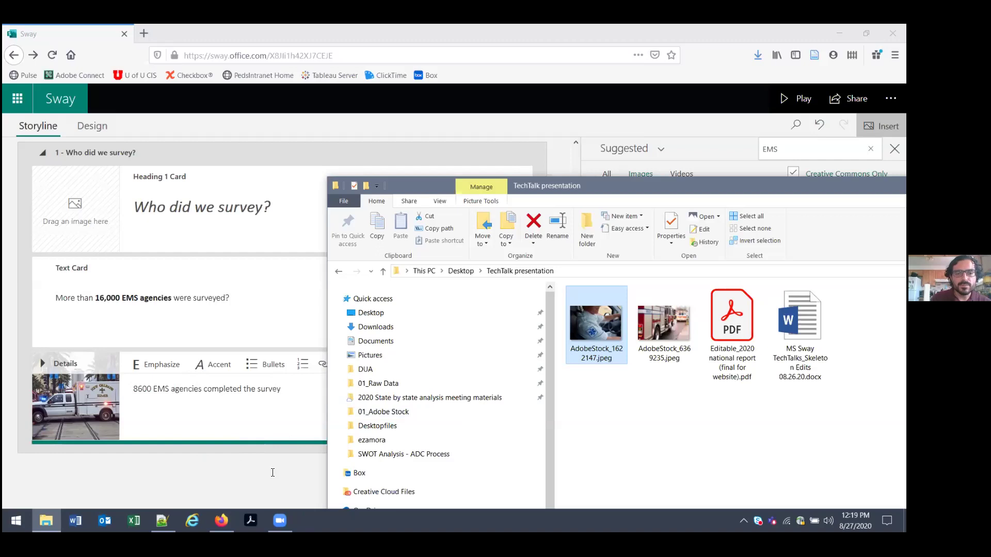
left_click(672, 94)
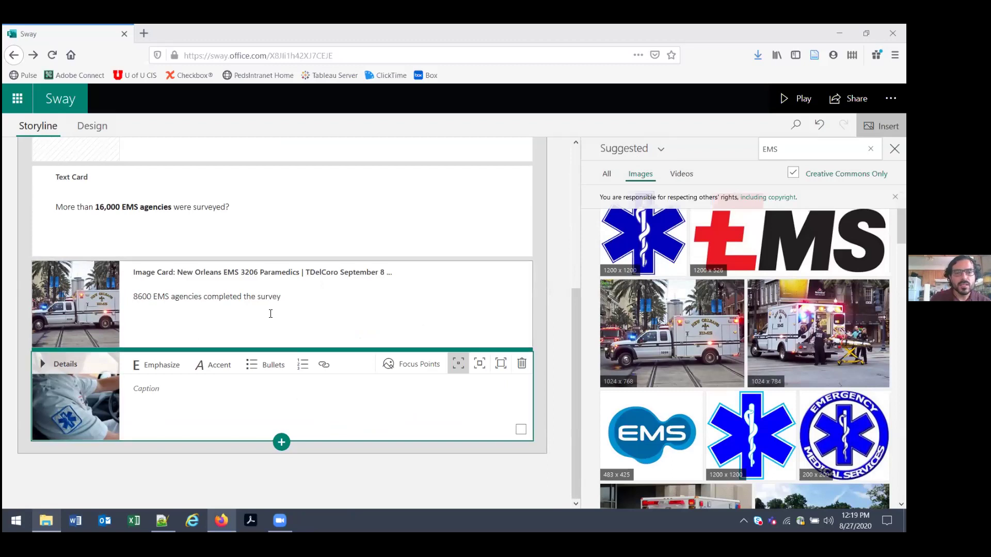
Caption the AdobeStock_1622147.jpeg image card "8600 EMS agencies completed the survey".
left_click(183, 397)
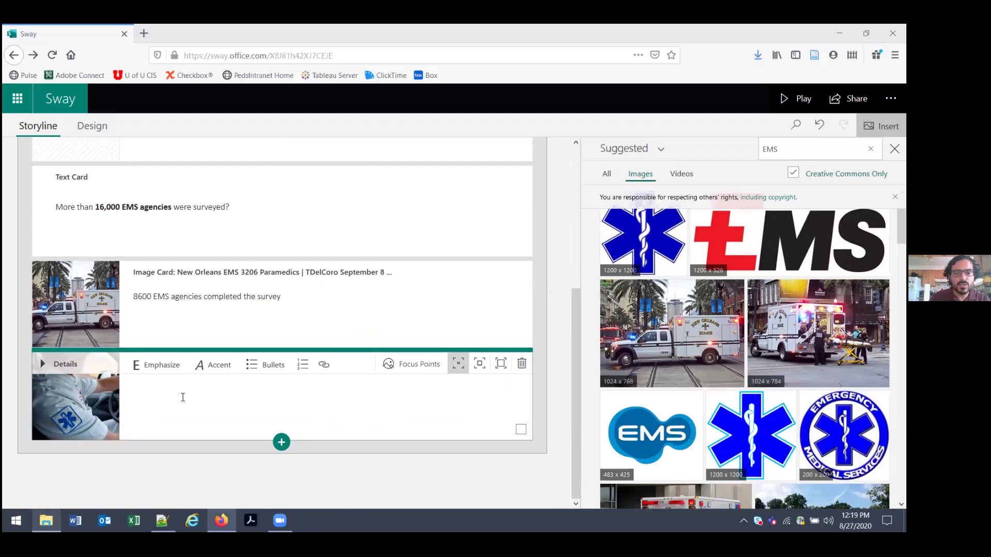
type("8600 EMS ag")
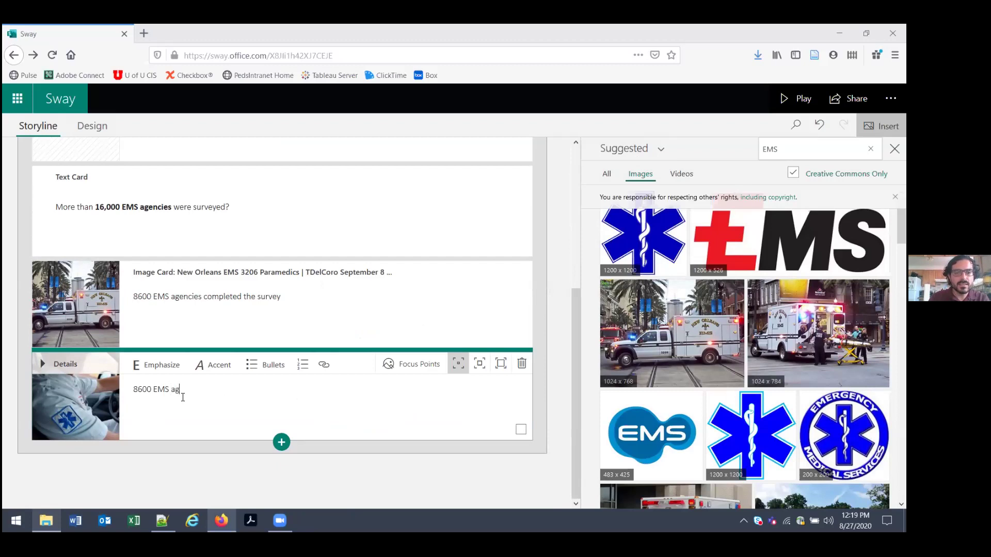
type("encies completed the survey")
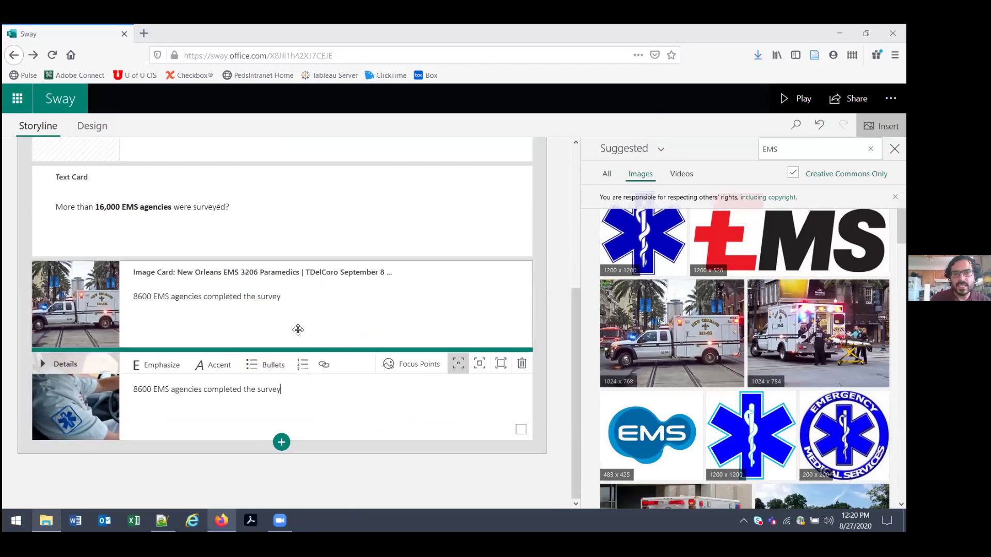
Delete the New Orleans ambulance image card from the storyline.
left_click(298, 329)
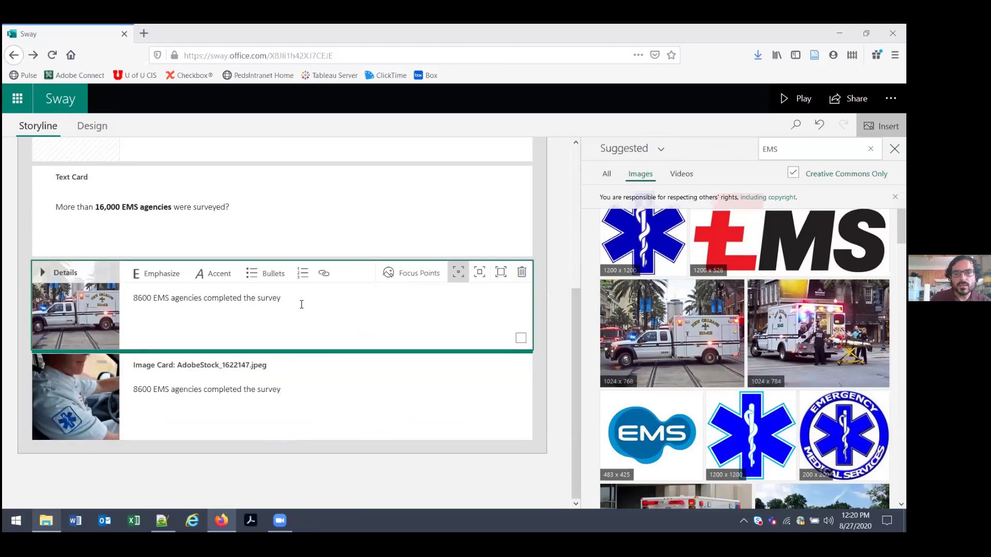
left_click(522, 273)
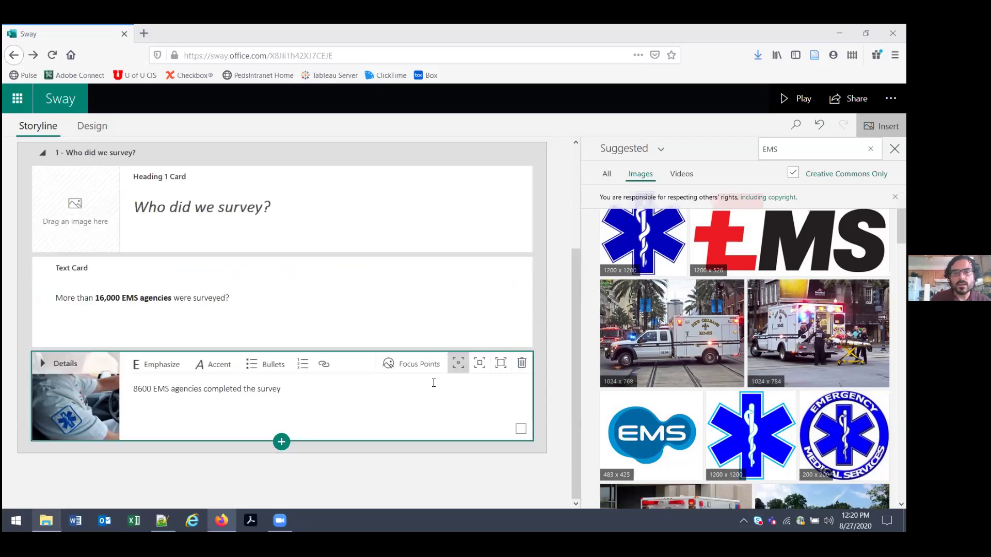
Play the Sway from the title through to the captioned paramedic image, and return to the title card in the storyline.
scroll(433, 383, "up", 3)
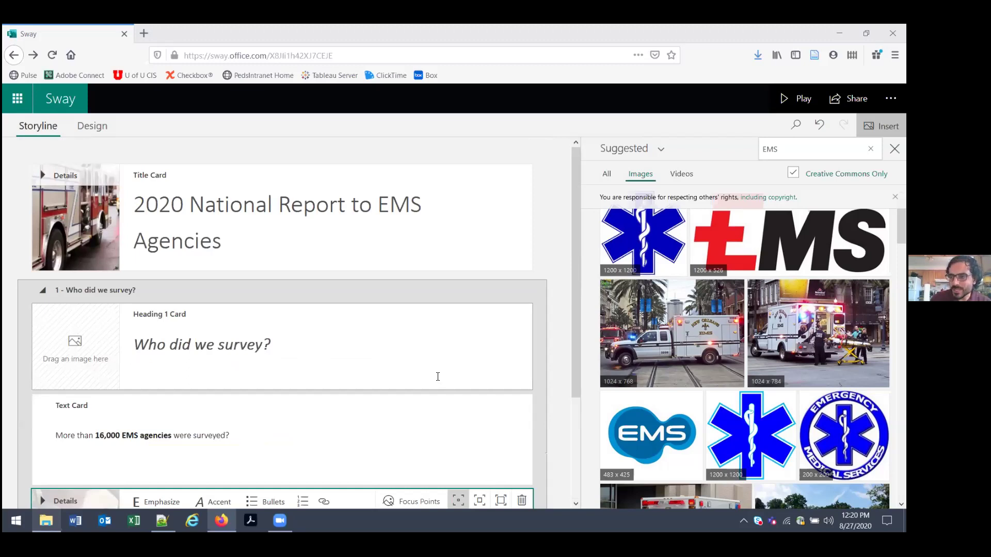
left_click(794, 100)
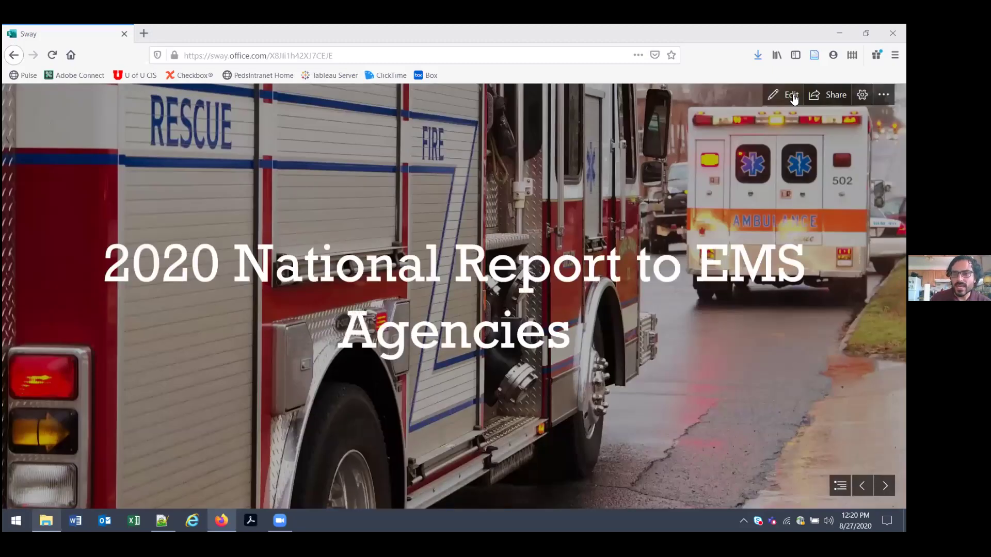
scroll(793, 100, "down", 1)
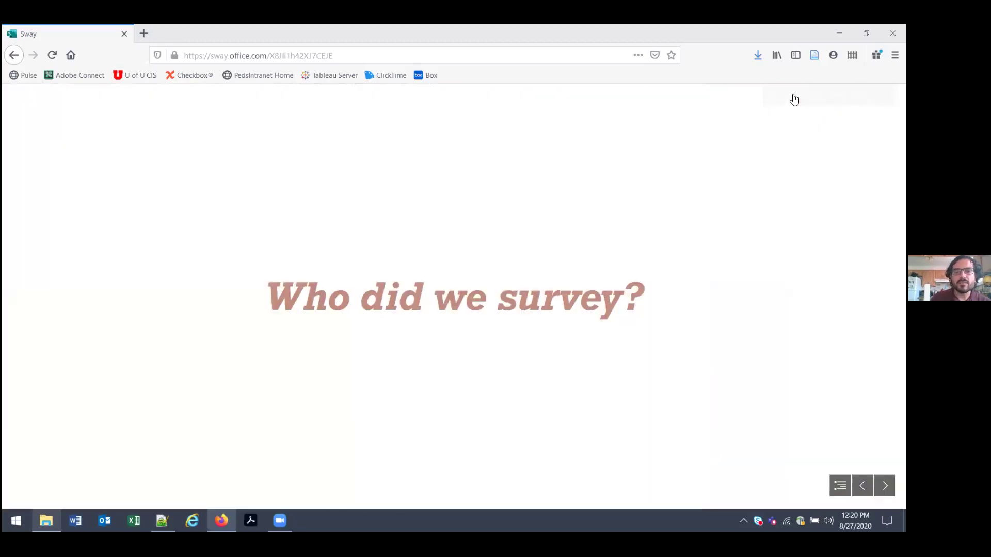
scroll(793, 98, "down", 1)
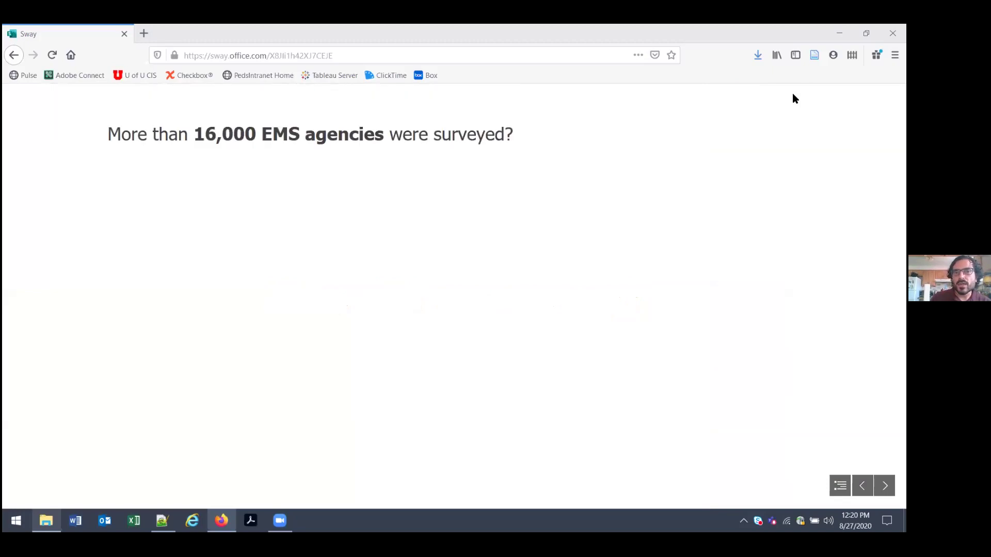
scroll(794, 98, "down", 1)
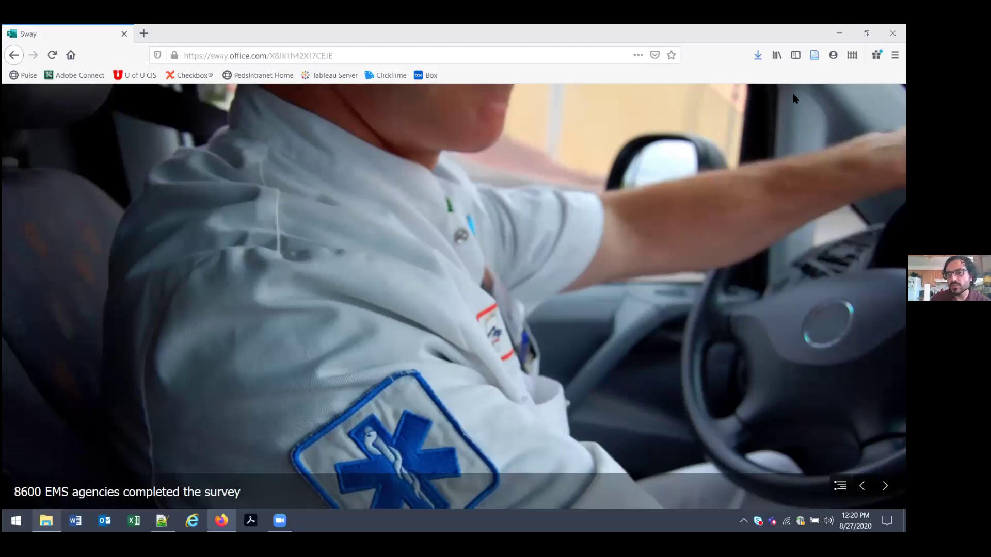
key("Escape")
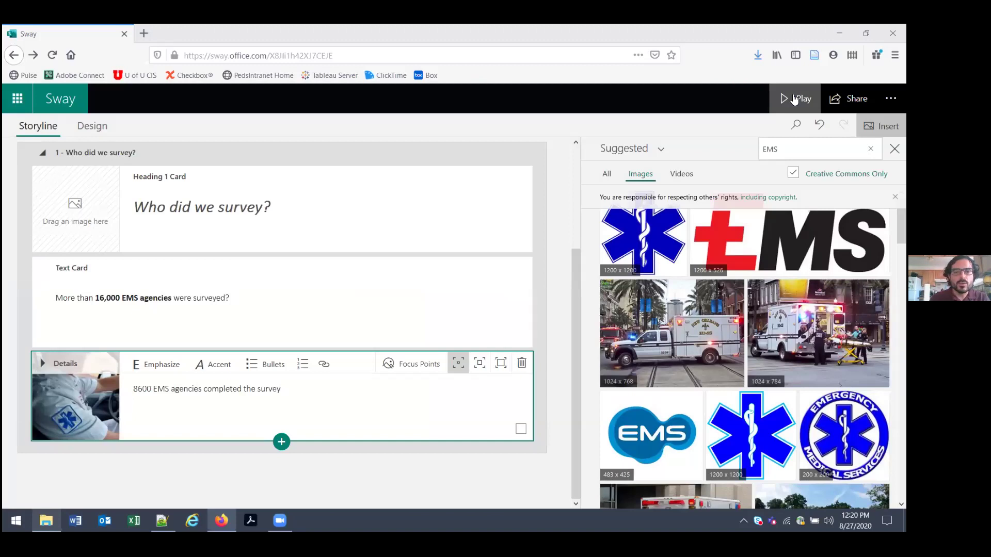
scroll(445, 207, "up", 3)
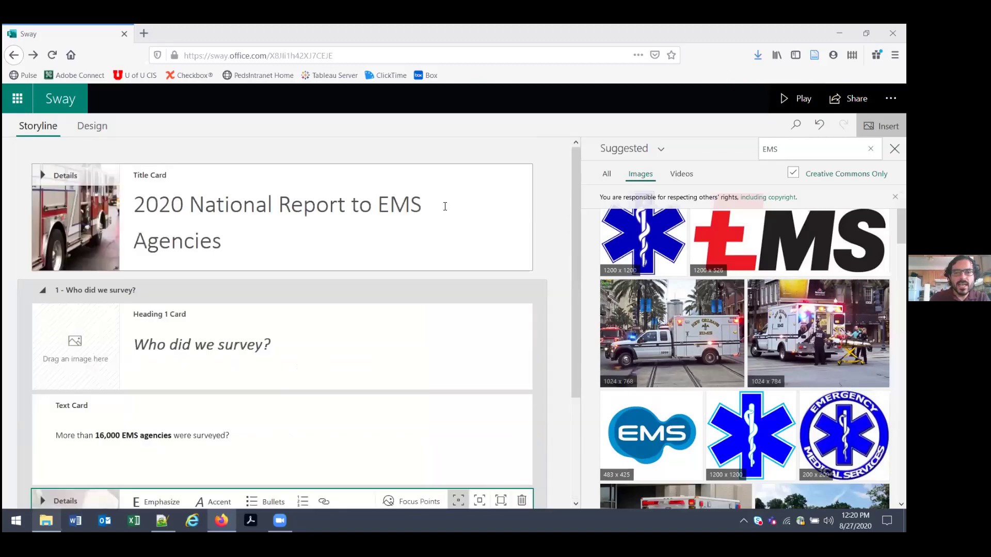
Add a new section with a Heading 1 card below the "Who did we survey?" section.
scroll(445, 207, "down", 3)
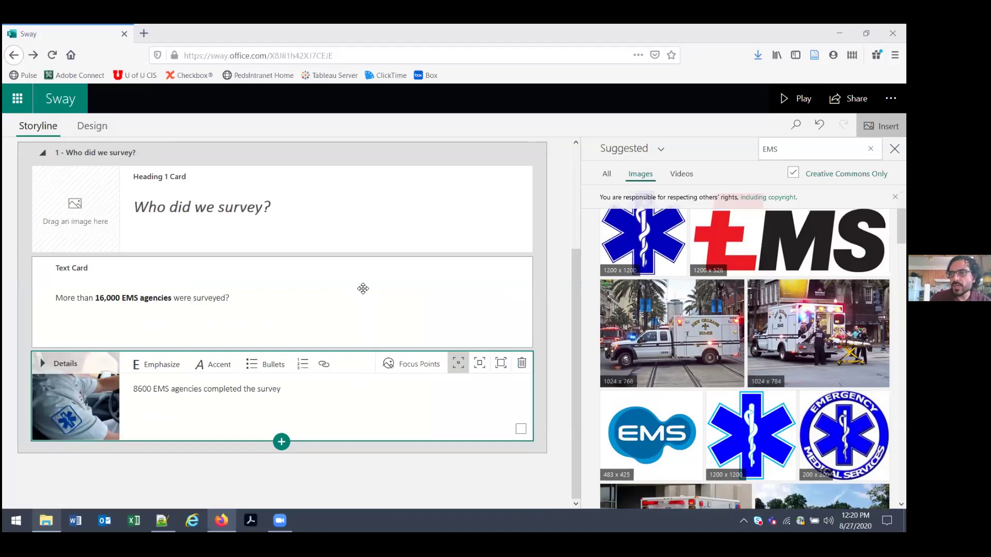
left_click(346, 164)
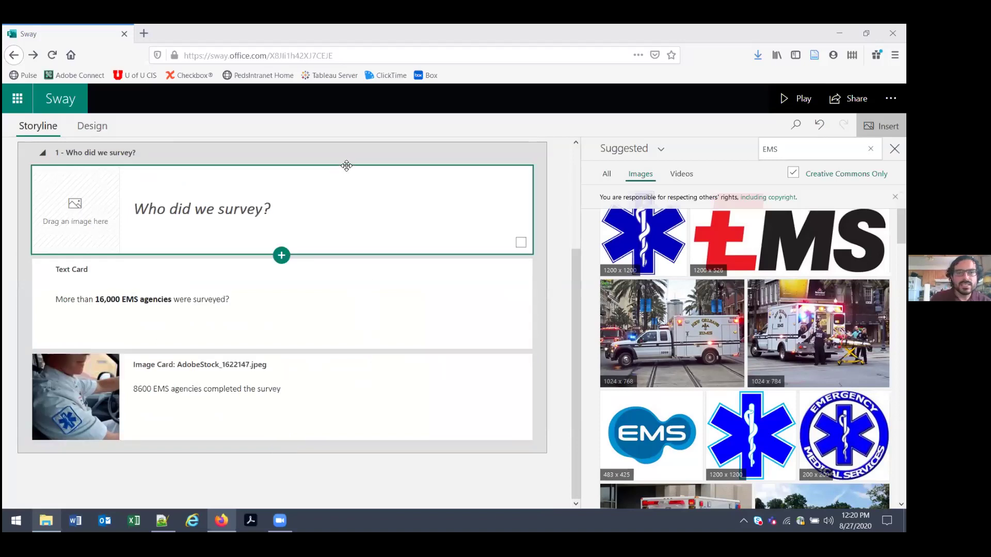
left_click(346, 161)
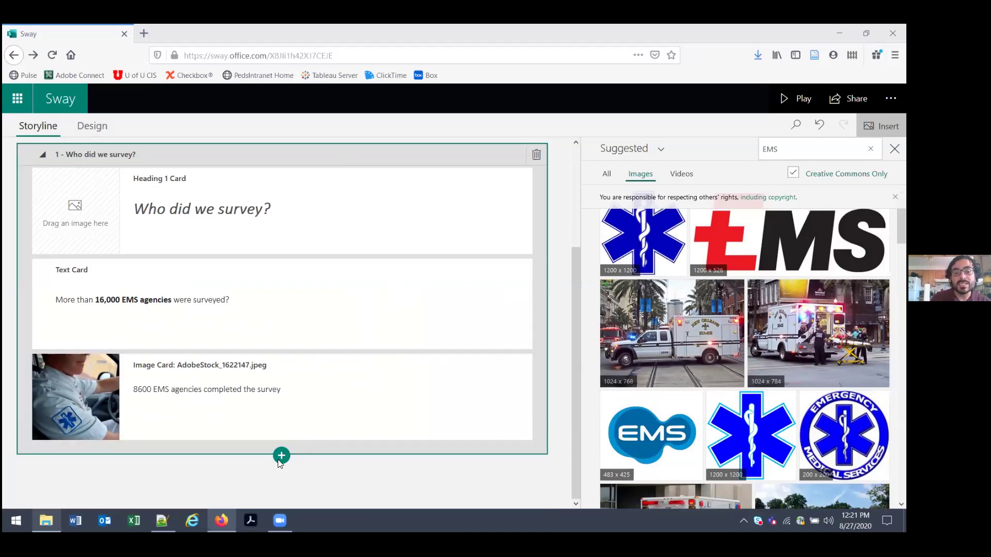
left_click(281, 444)
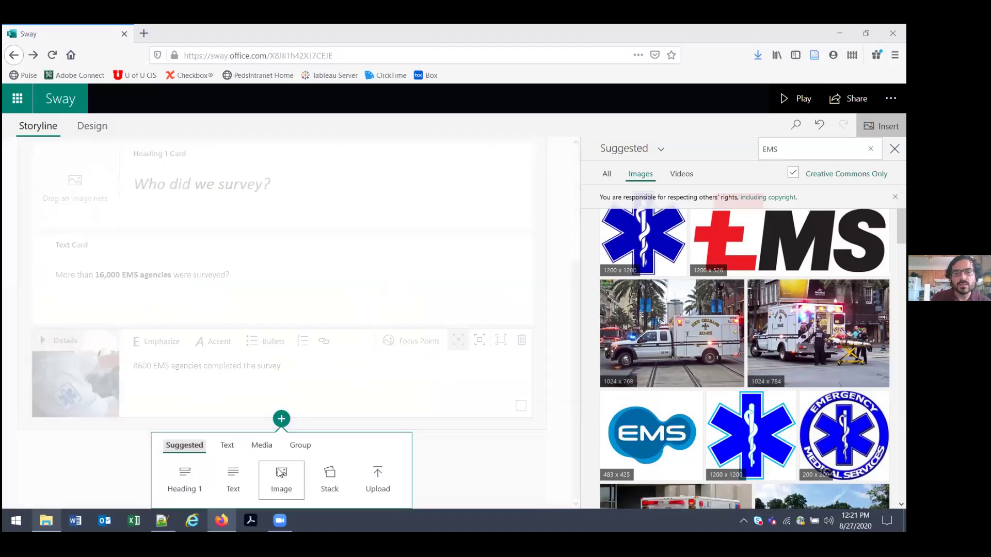
left_click(184, 473)
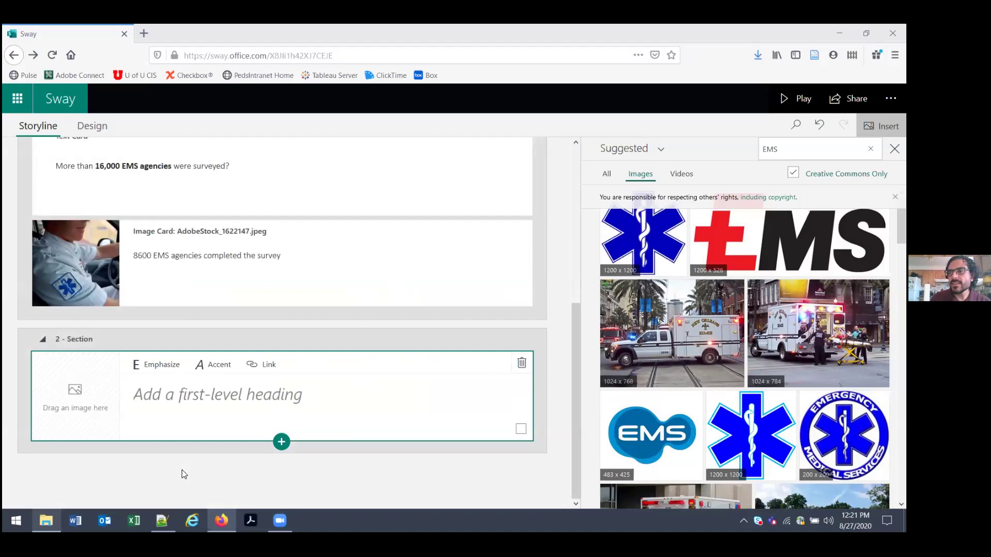
Enter "What were the results of the survey?" as the heading of the second section.
left_click(173, 413)
type("What")
type(" ew")
key("BackSpace")
key("BackSpace")
key("BackSpace")
type("were the resu")
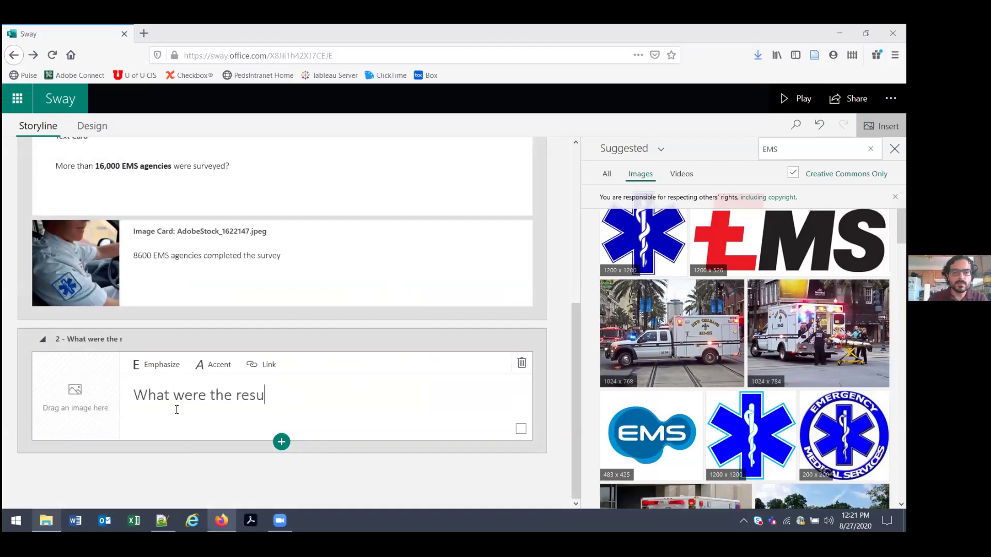
type("lts of the survey?")
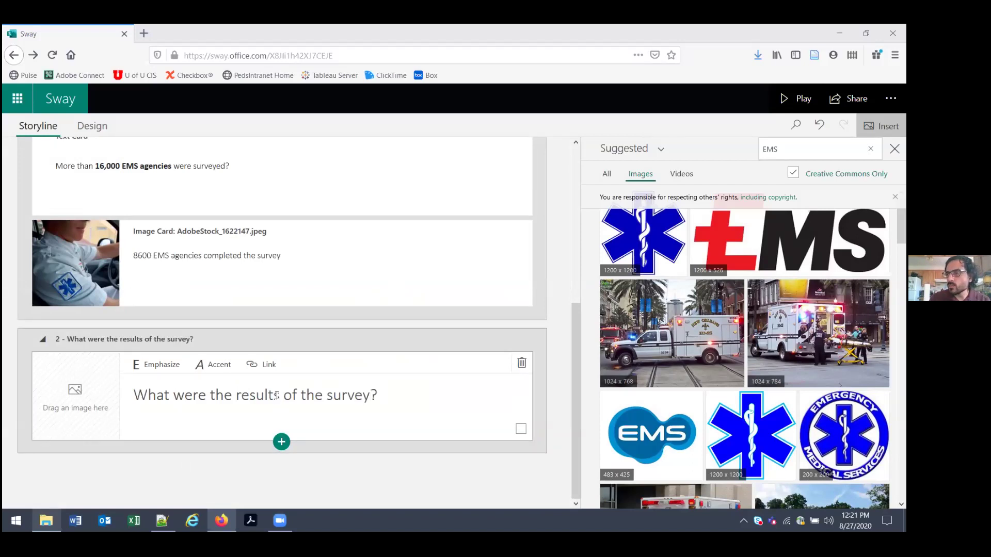
Close the image suggestions and embed Editable_2020 national report (final for website).pdf from the TechTalk presentation folder below the survey results heading.
left_click(282, 442)
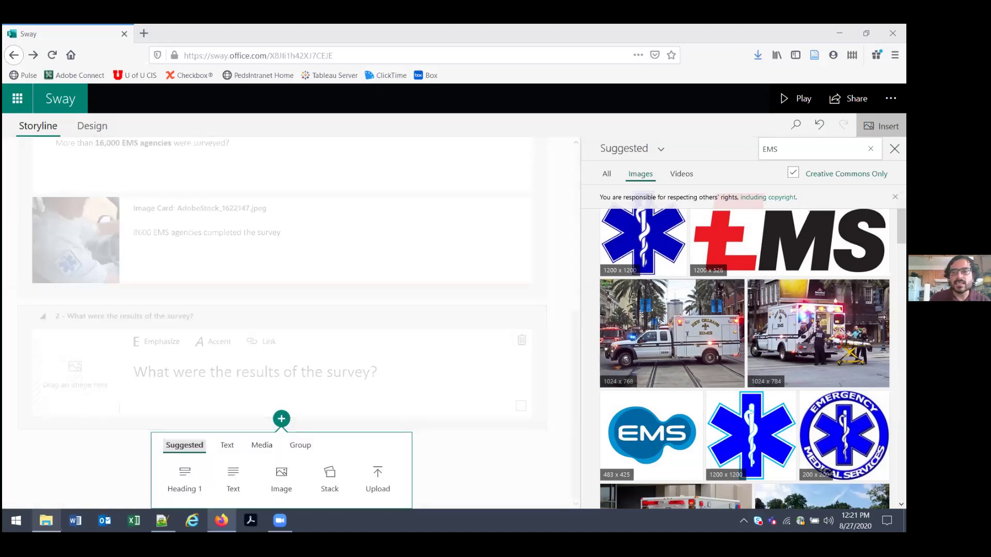
left_click(894, 149)
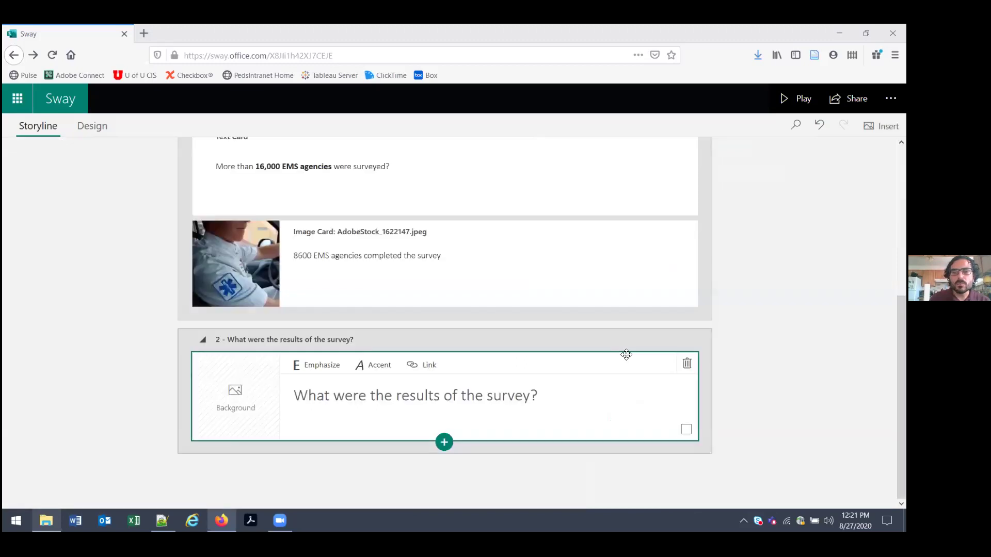
left_click(443, 441)
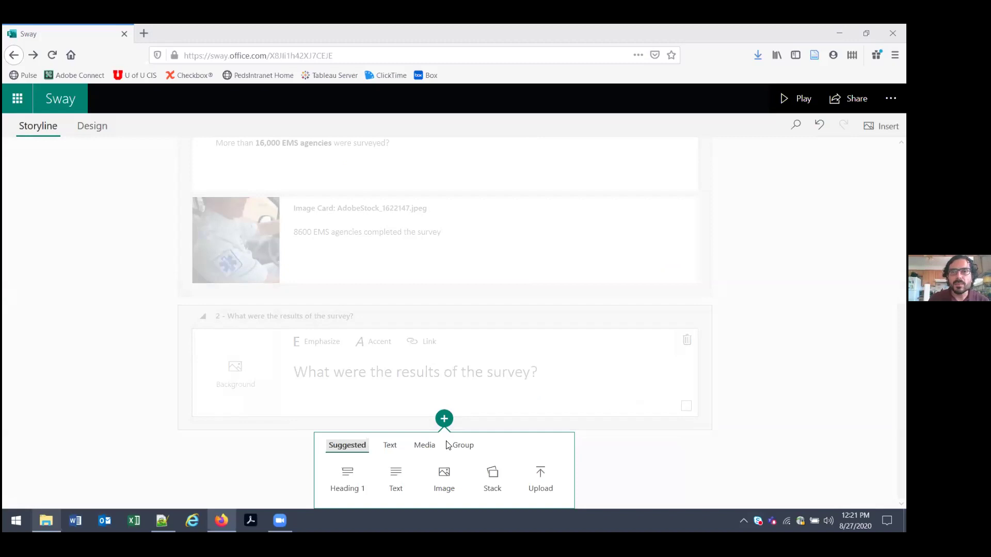
left_click(533, 479)
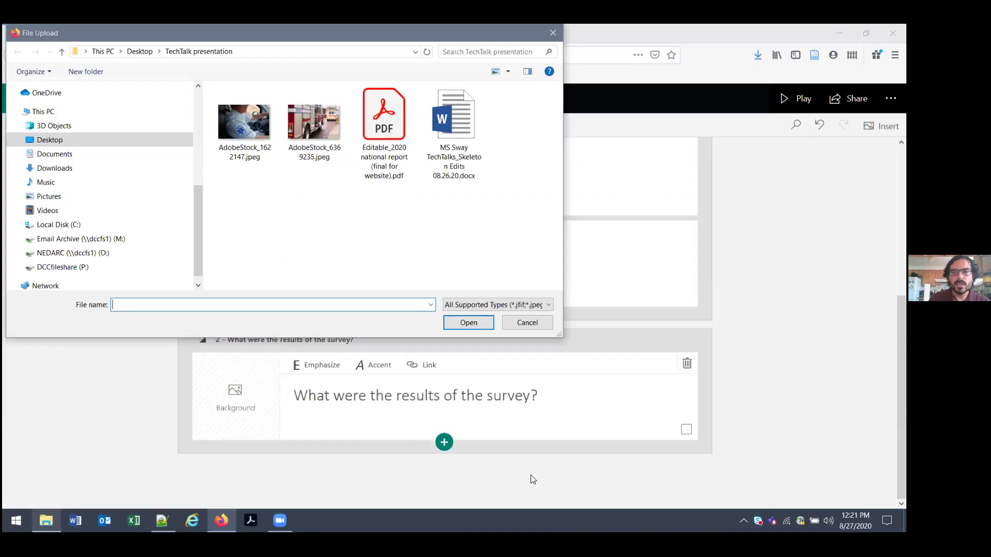
left_click(398, 148)
double_click(399, 148)
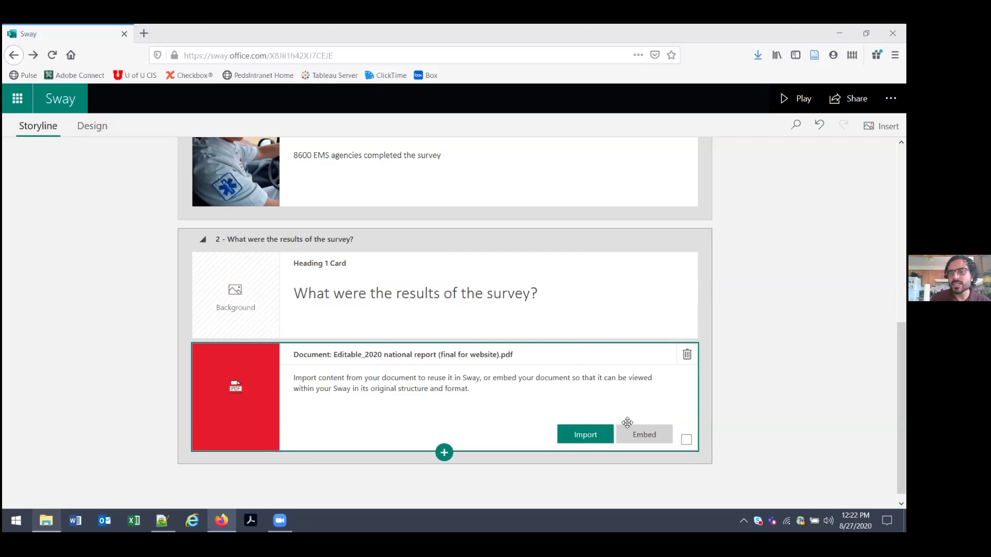
left_click(644, 435)
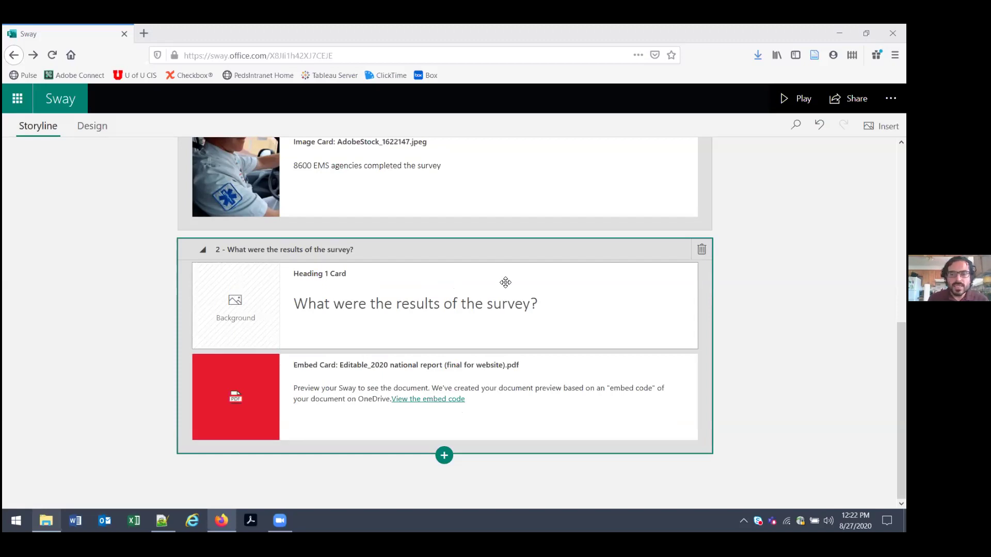
Play the Sway from the title slide and advance towards the survey results section with the embedded PDF.
scroll(504, 280, "up", 6)
left_click(802, 101)
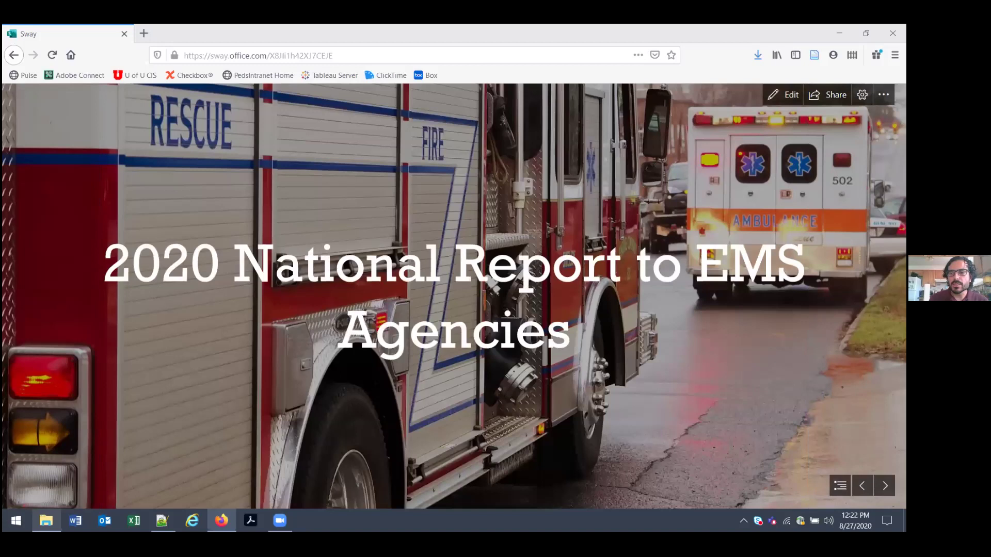
left_click(884, 486)
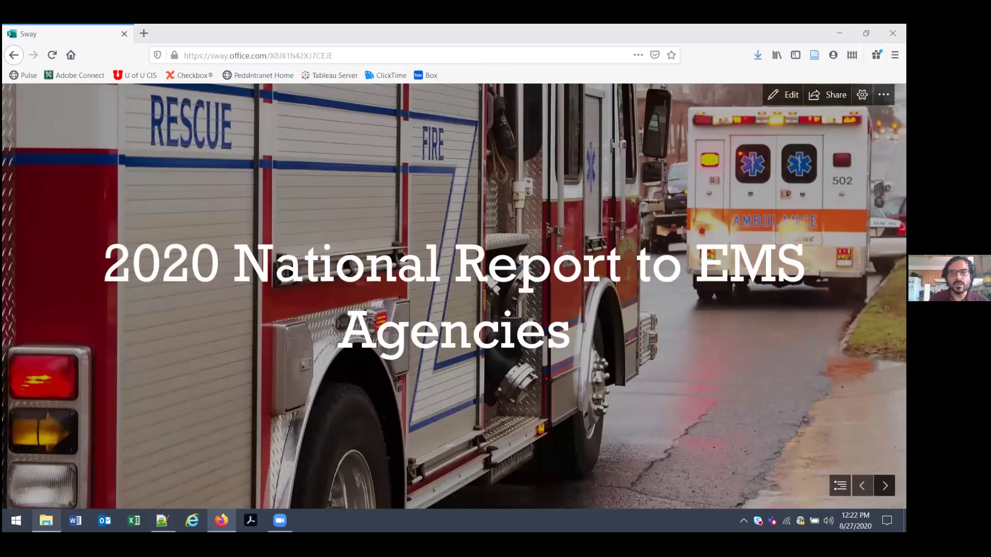